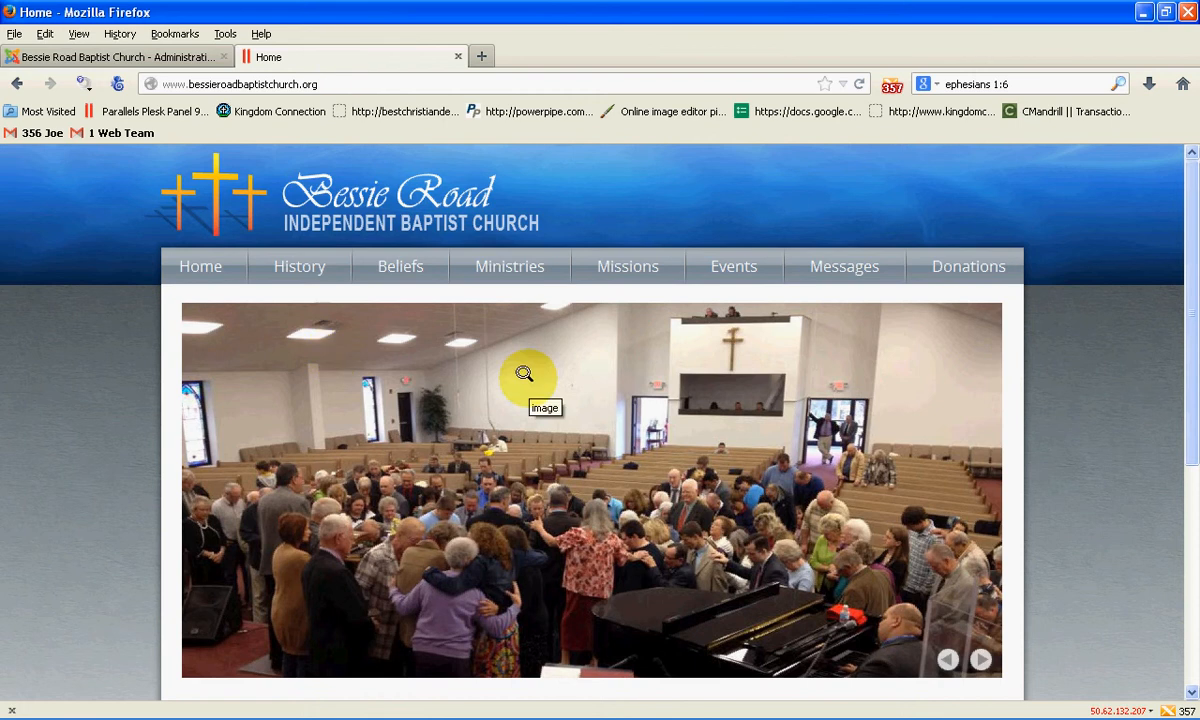
Step: Open the public site's History page and look through its text
{"action": "left_click", "coordinate": [297, 257]}
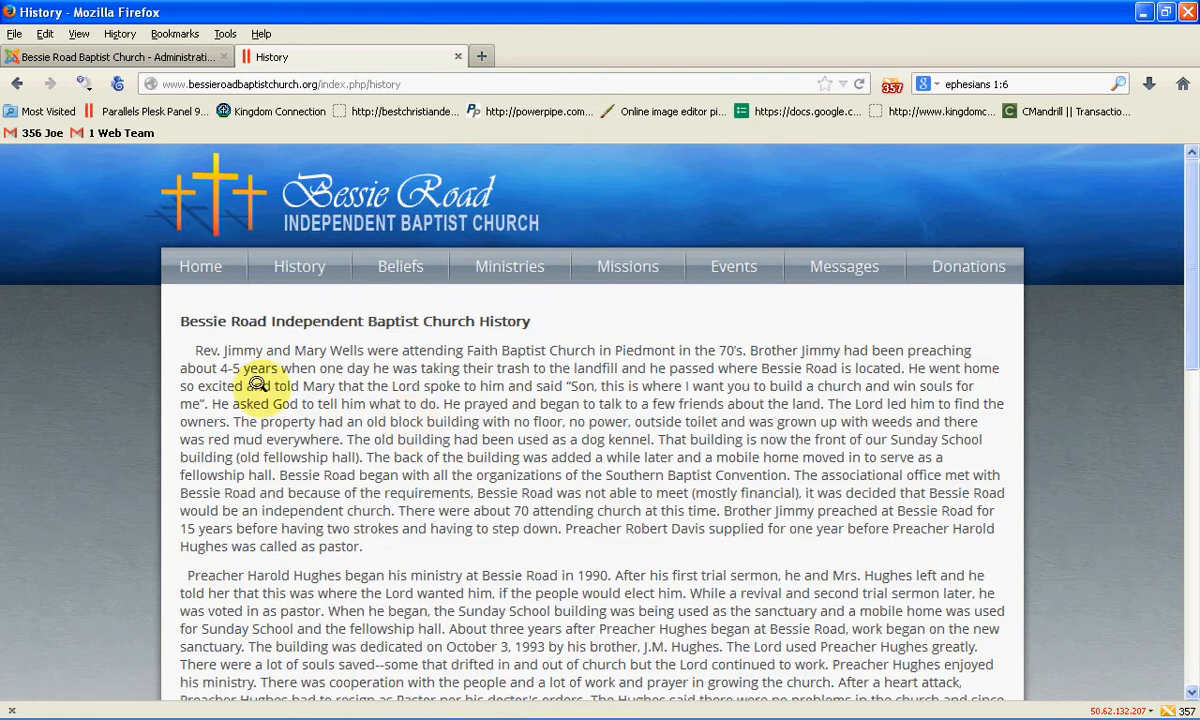
{"action": "scroll", "coordinate": [501, 420], "scroll_direction": "down", "scroll_amount": 10}
{"action": "scroll", "coordinate": [503, 417], "scroll_direction": "up", "scroll_amount": 8}
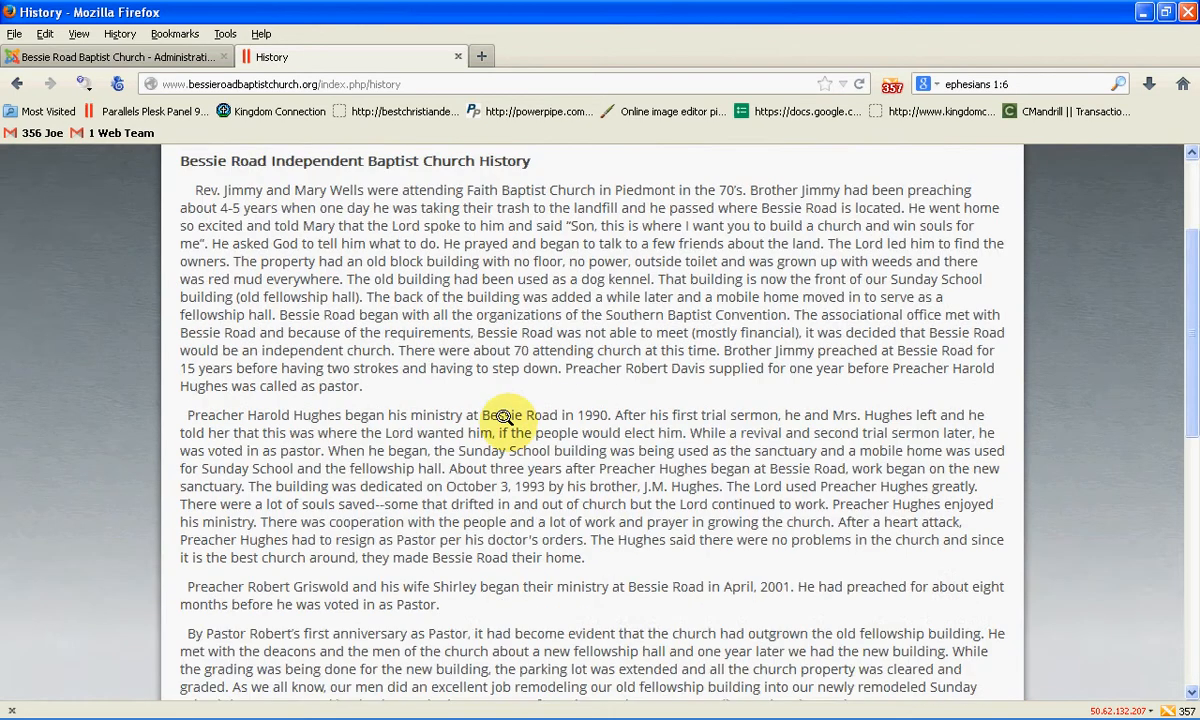
{"action": "scroll", "coordinate": [503, 417], "scroll_direction": "up", "scroll_amount": 3}
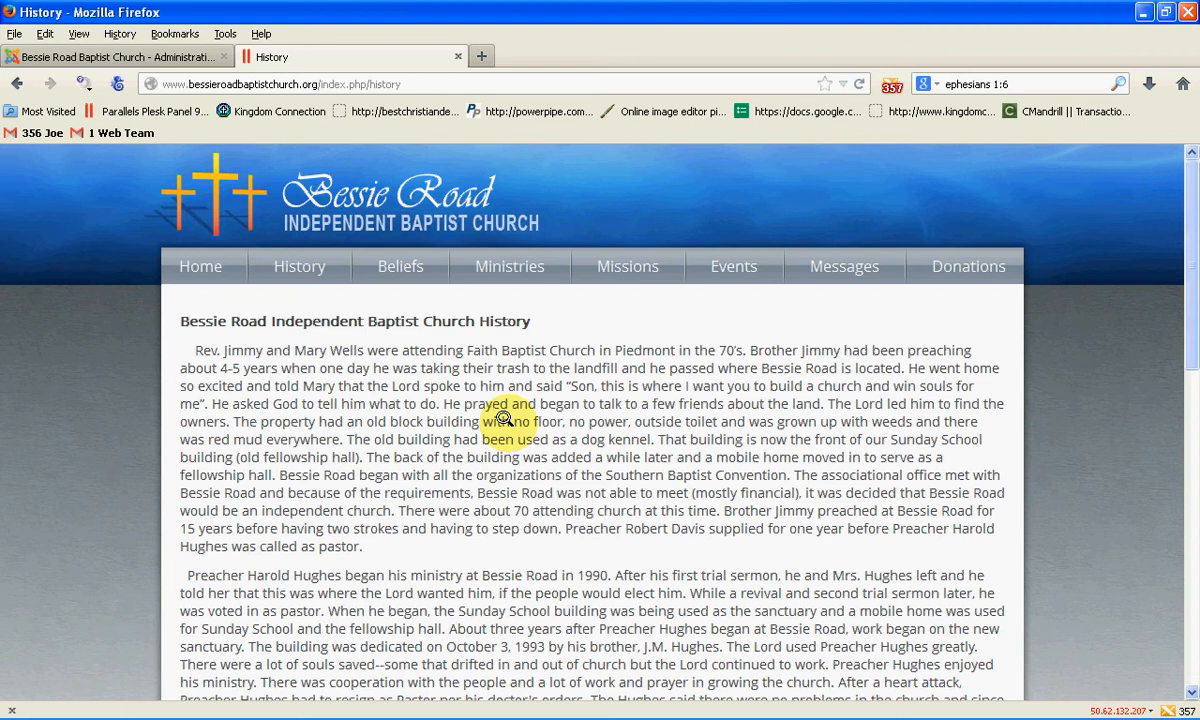
Step: Switch to the Joomla administration and open the History article from the Article Manager for editing
{"action": "left_click", "coordinate": [187, 52]}
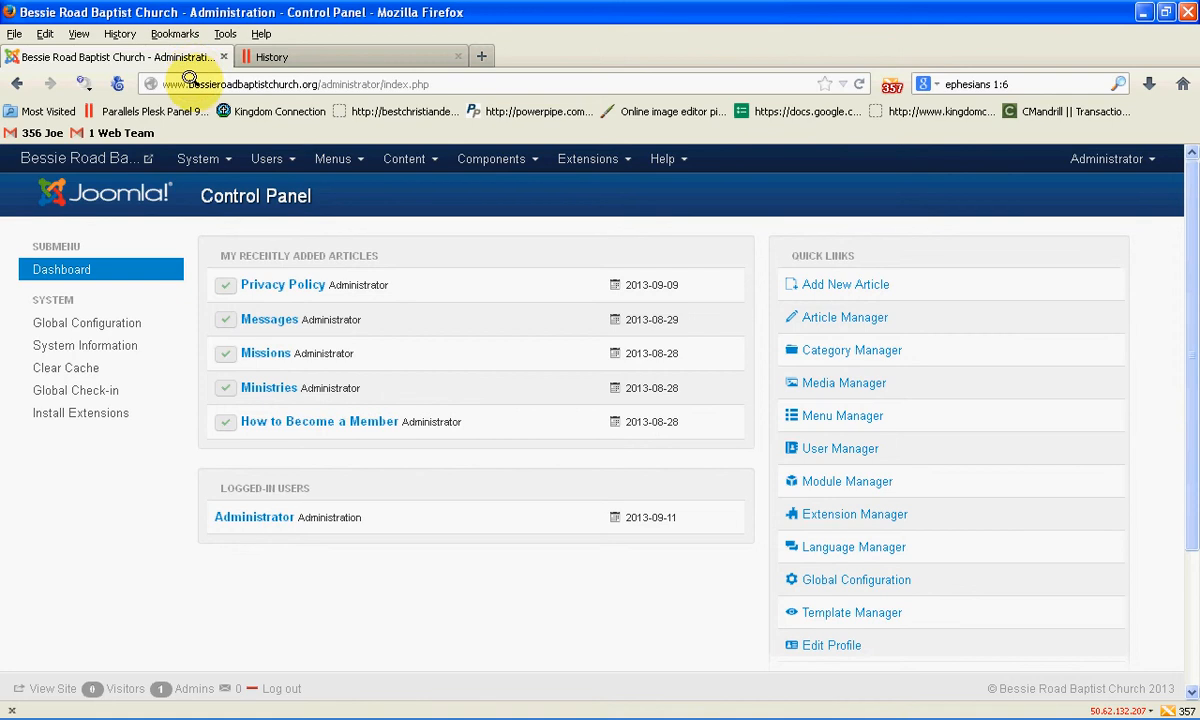
{"action": "left_click", "coordinate": [840, 318]}
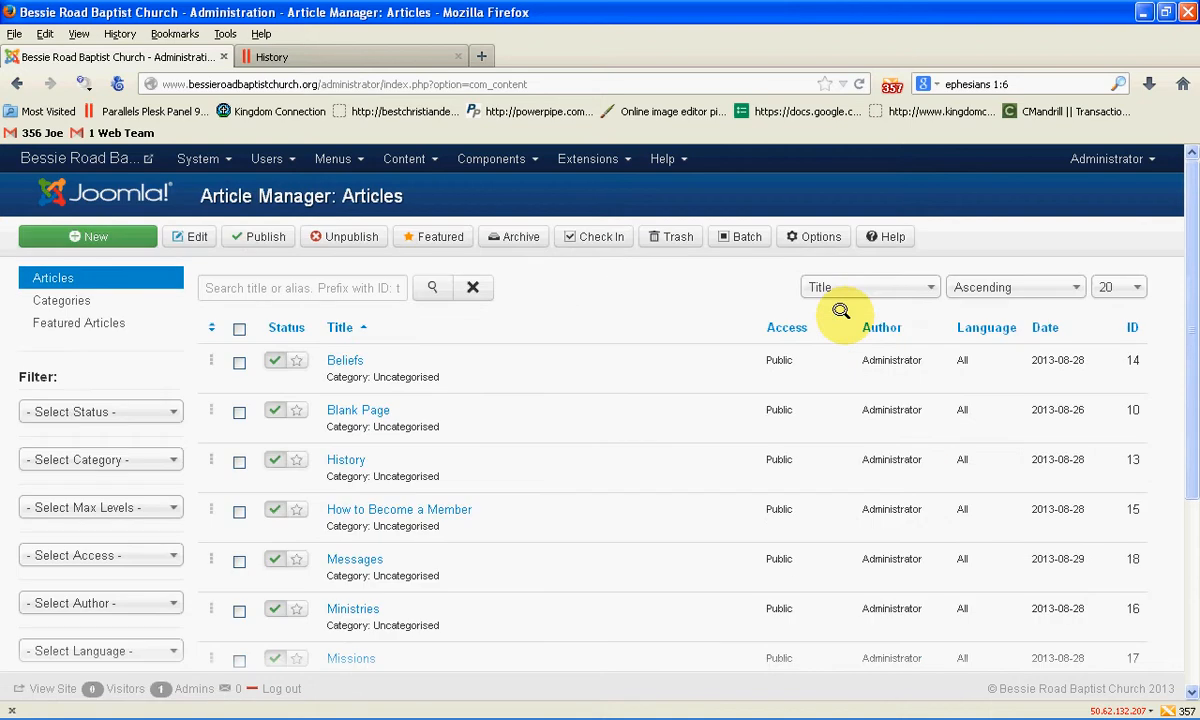
{"action": "left_click", "coordinate": [343, 452]}
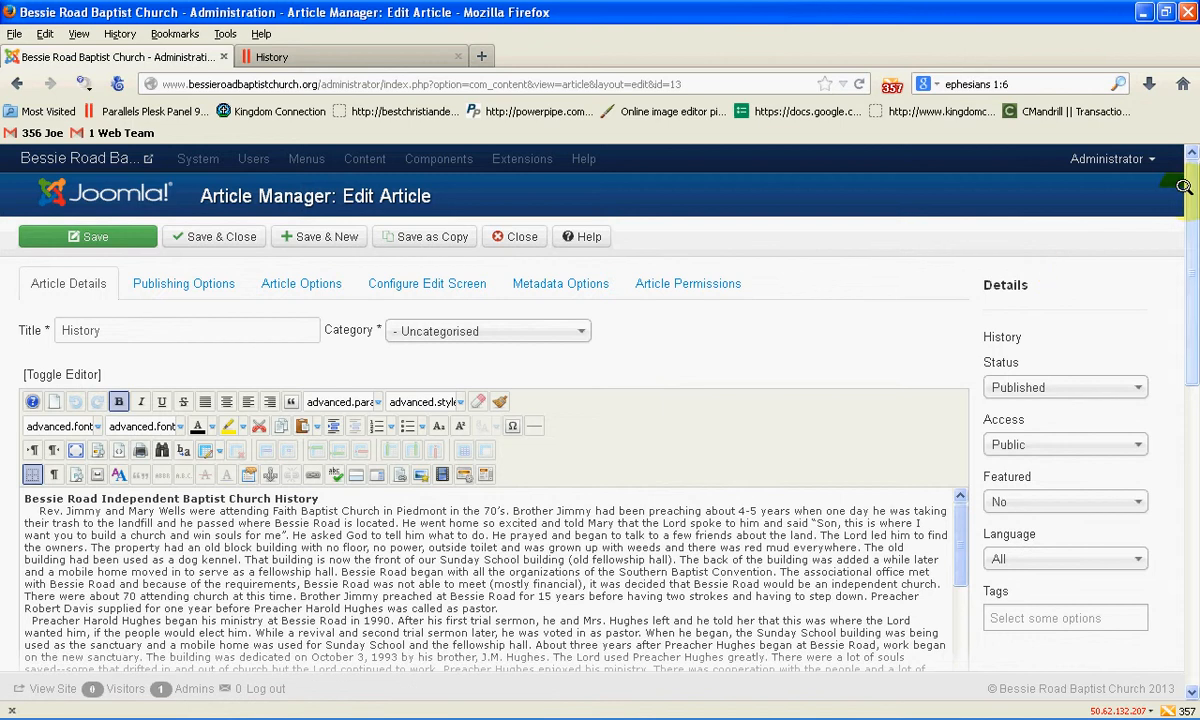
Step: Enlarge the article's text editing area so that more of the History text fits
{"action": "left_click_drag", "start_coordinate": [1183, 187], "coordinate": [1181, 249]}
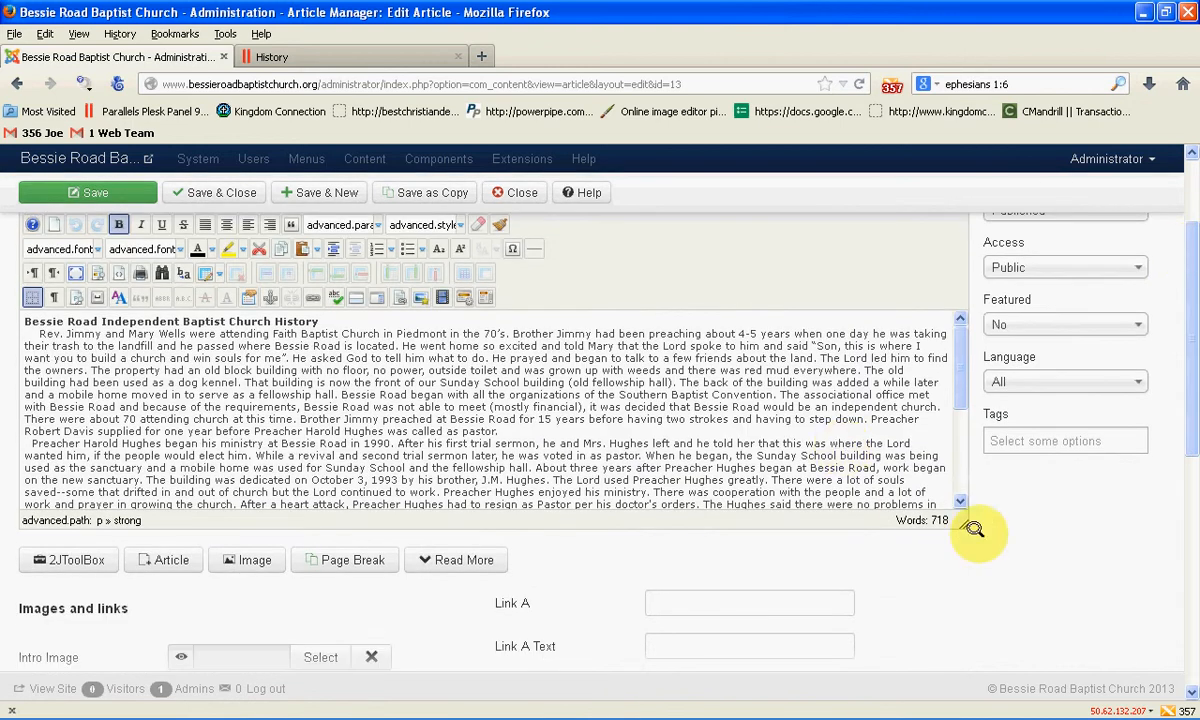
{"action": "left_click_drag", "start_coordinate": [965, 522], "coordinate": [978, 648]}
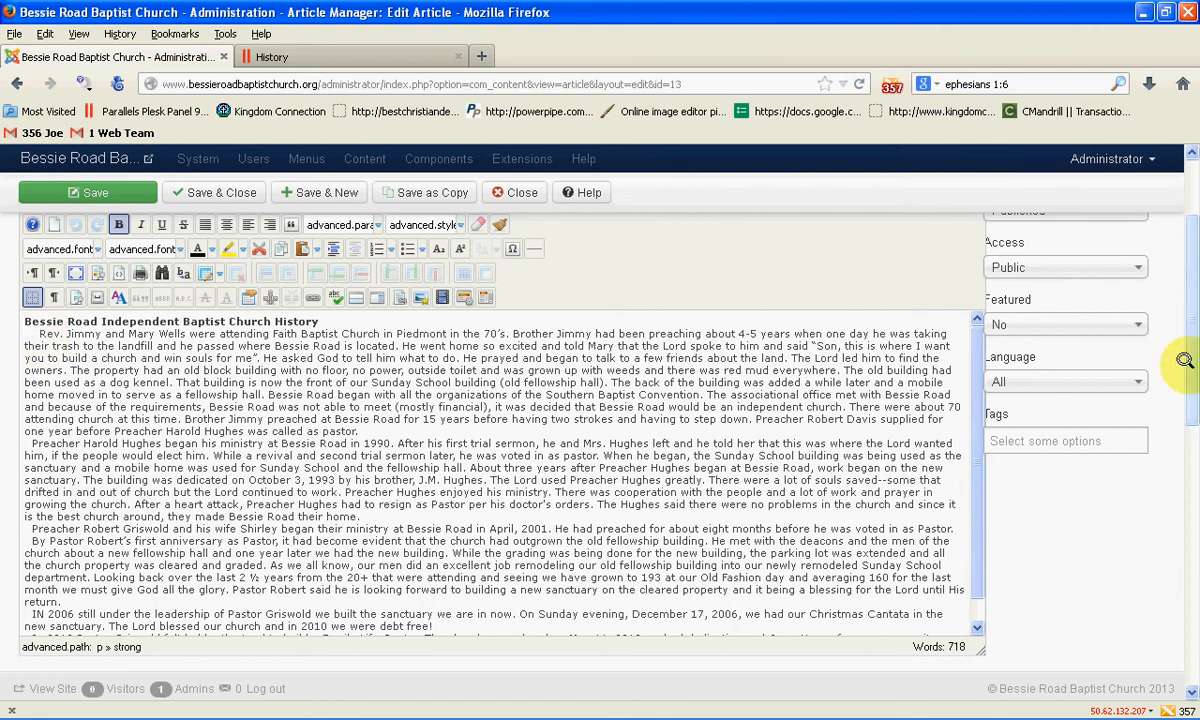
{"action": "scroll", "coordinate": [1190, 385], "scroll_direction": "down", "scroll_amount": 1}
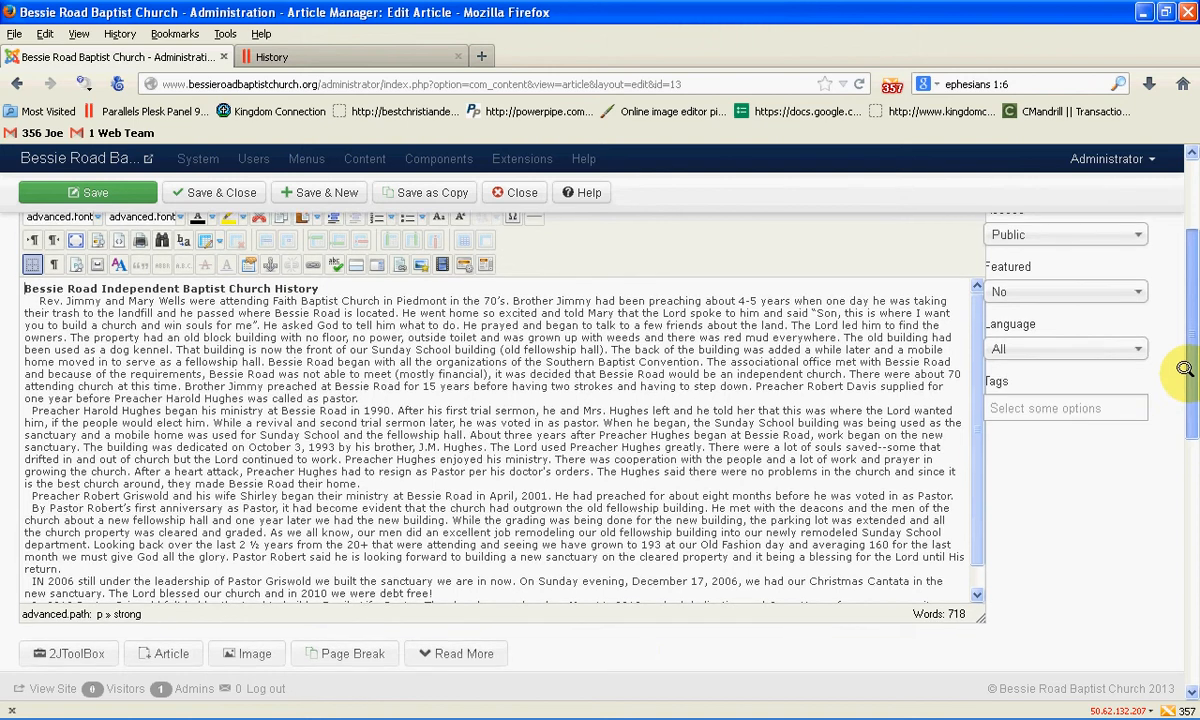
{"action": "scroll", "coordinate": [1186, 368], "scroll_direction": "down", "scroll_amount": 1}
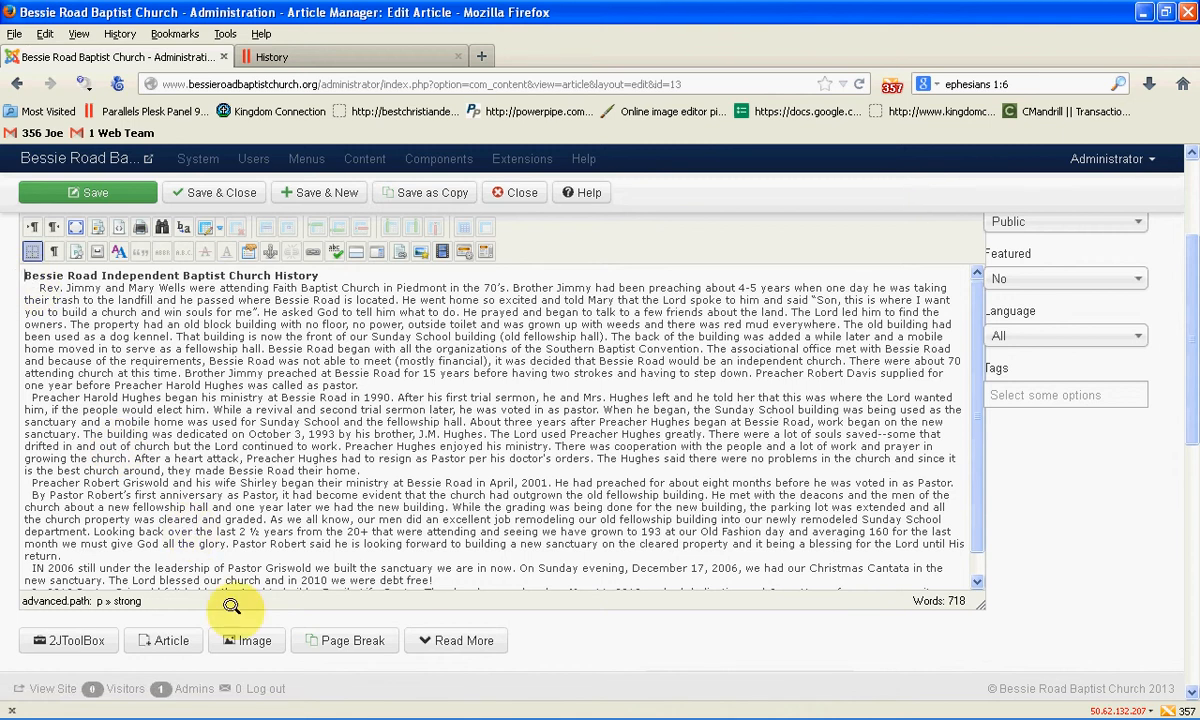
Step: Start inserting an image into the article and choose sunset2.jpg from the Websites folder on the V: drive as the upload file
{"action": "left_click", "coordinate": [254, 637]}
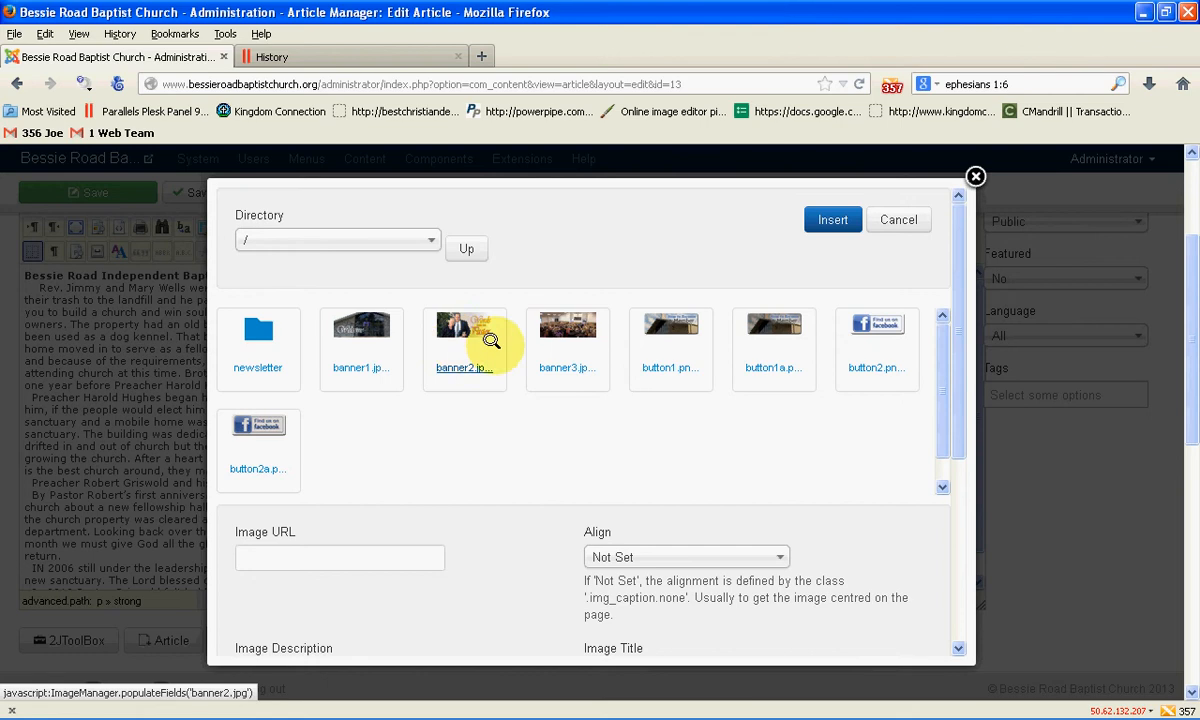
{"action": "scroll", "coordinate": [934, 343], "scroll_direction": "down", "scroll_amount": 1}
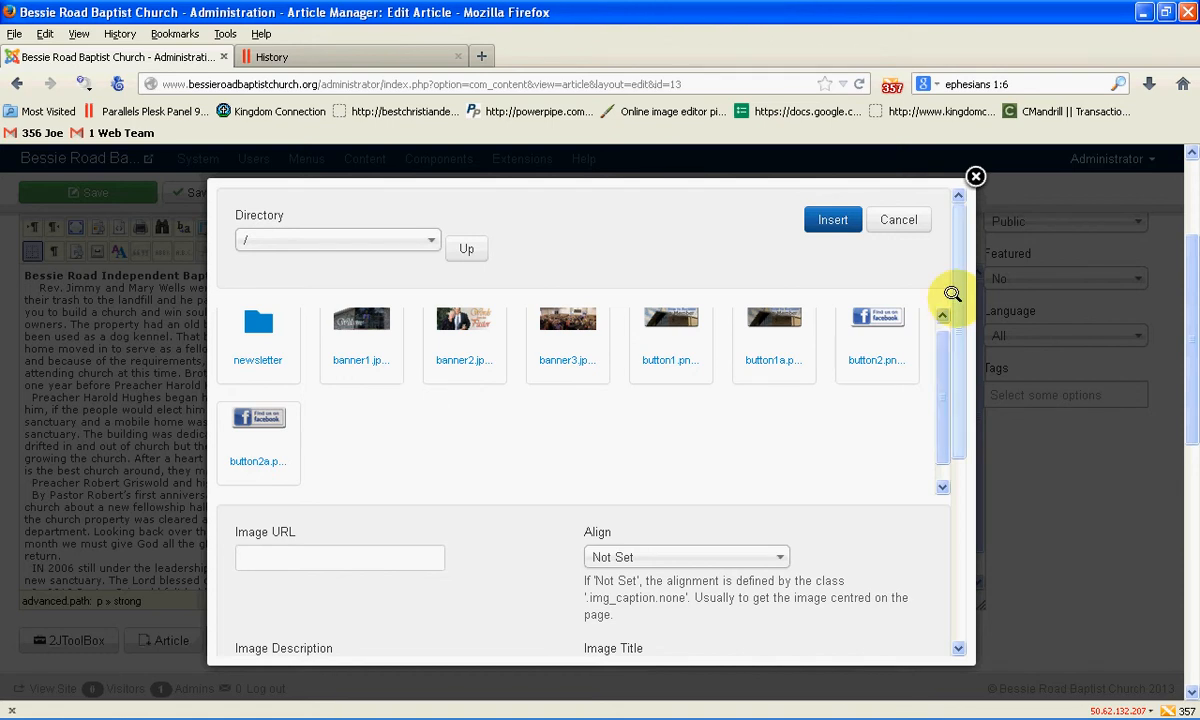
{"action": "left_click_drag", "start_coordinate": [952, 294], "coordinate": [949, 470]}
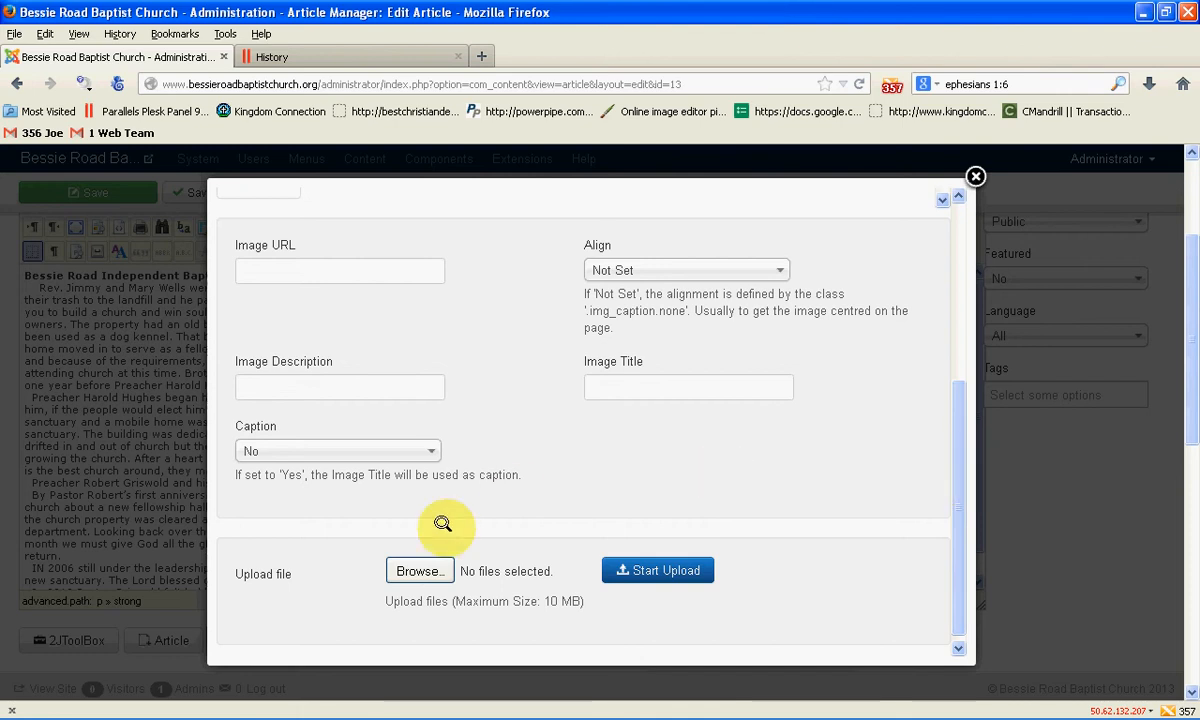
{"action": "left_click", "coordinate": [406, 563]}
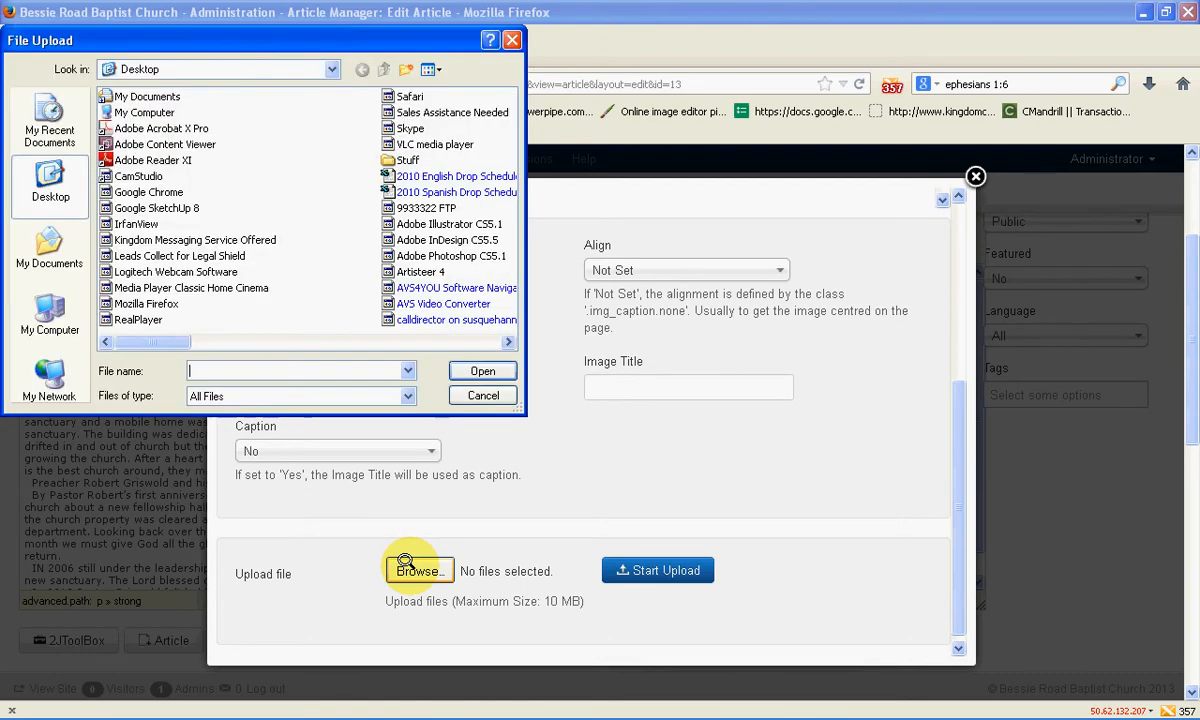
{"action": "left_click", "coordinate": [327, 69]}
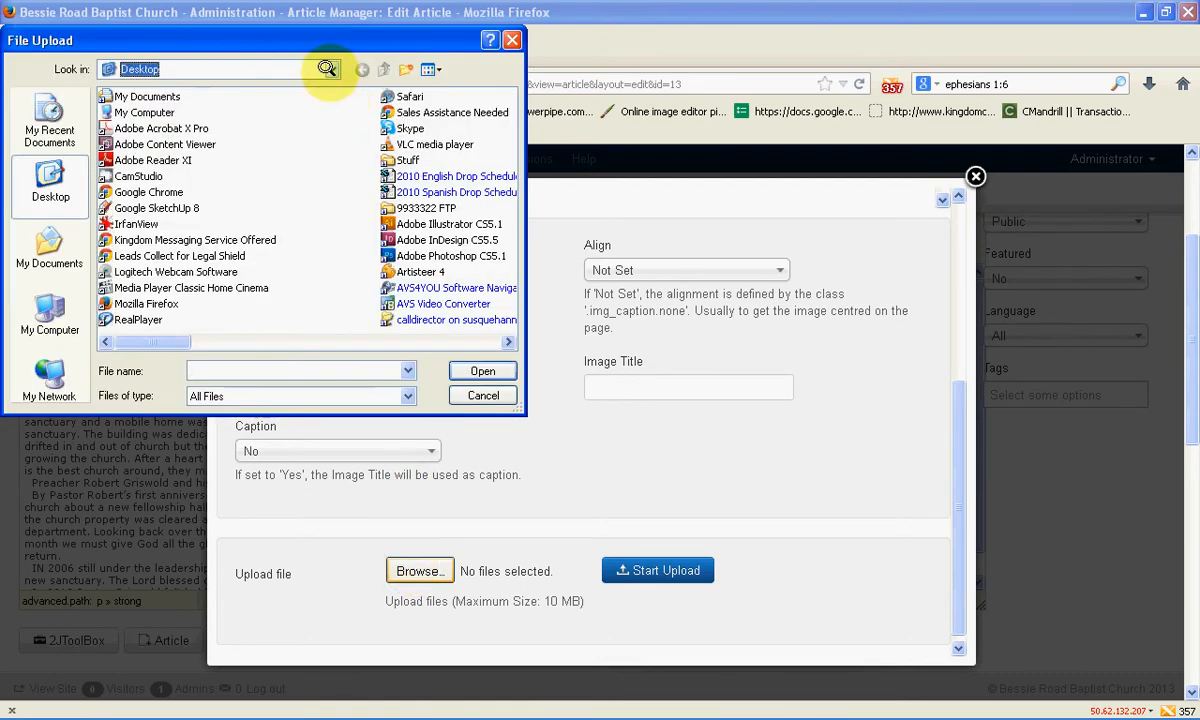
{"action": "left_click", "coordinate": [327, 69]}
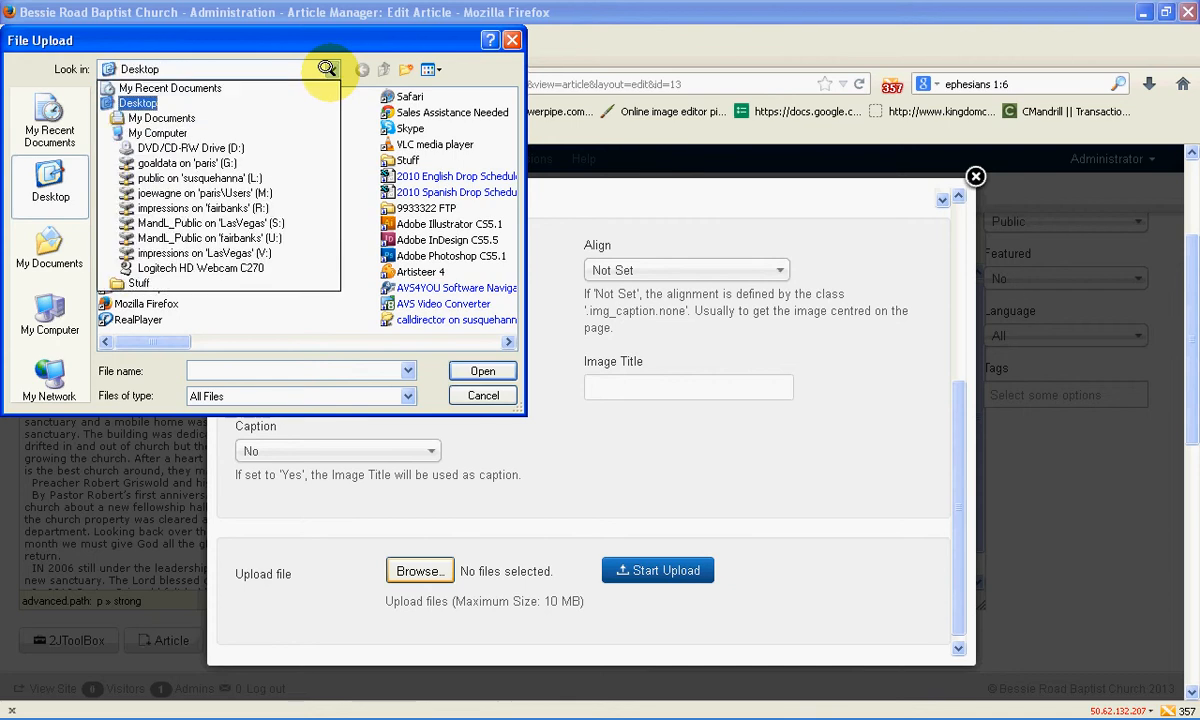
{"action": "left_click", "coordinate": [257, 250]}
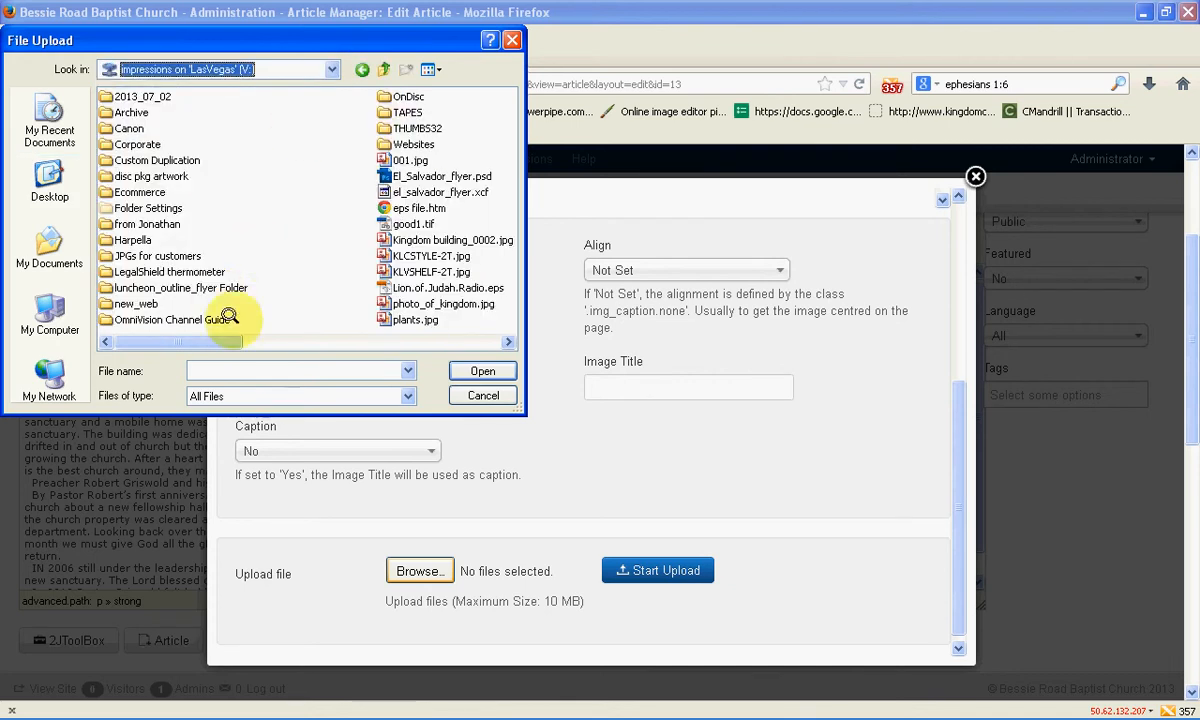
{"action": "left_click", "coordinate": [410, 141]}
{"action": "double_click", "coordinate": [410, 140]}
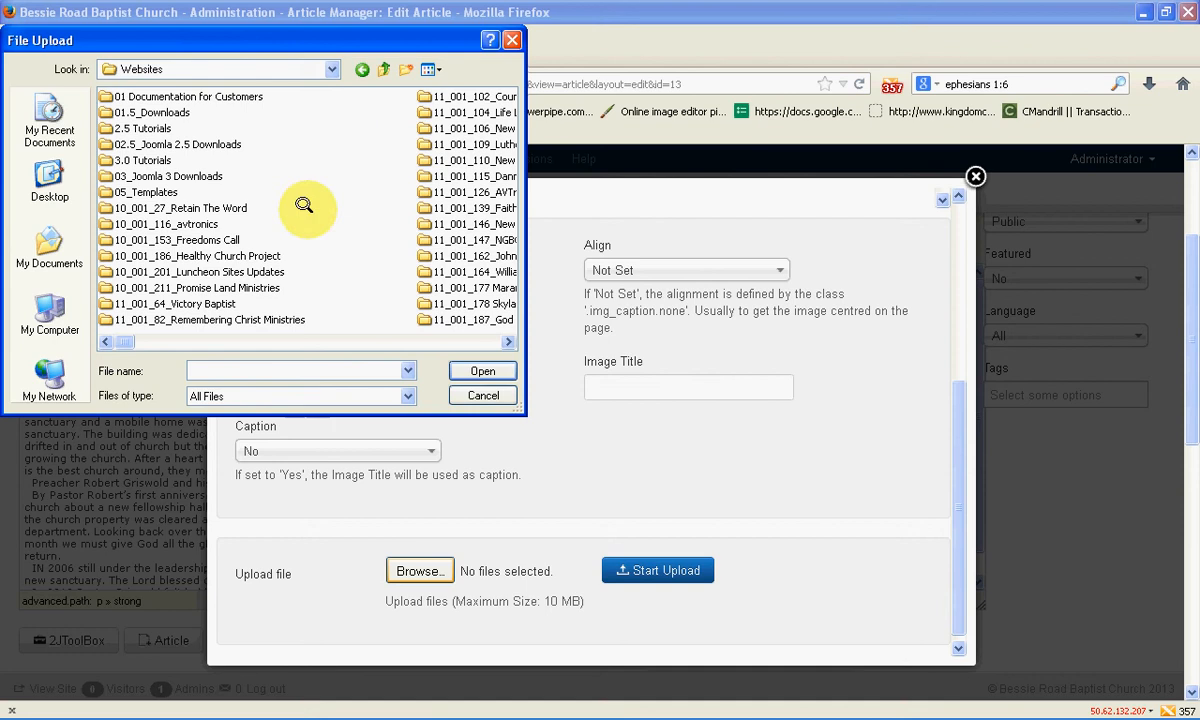
{"action": "left_click_drag", "start_coordinate": [117, 334], "coordinate": [459, 334]}
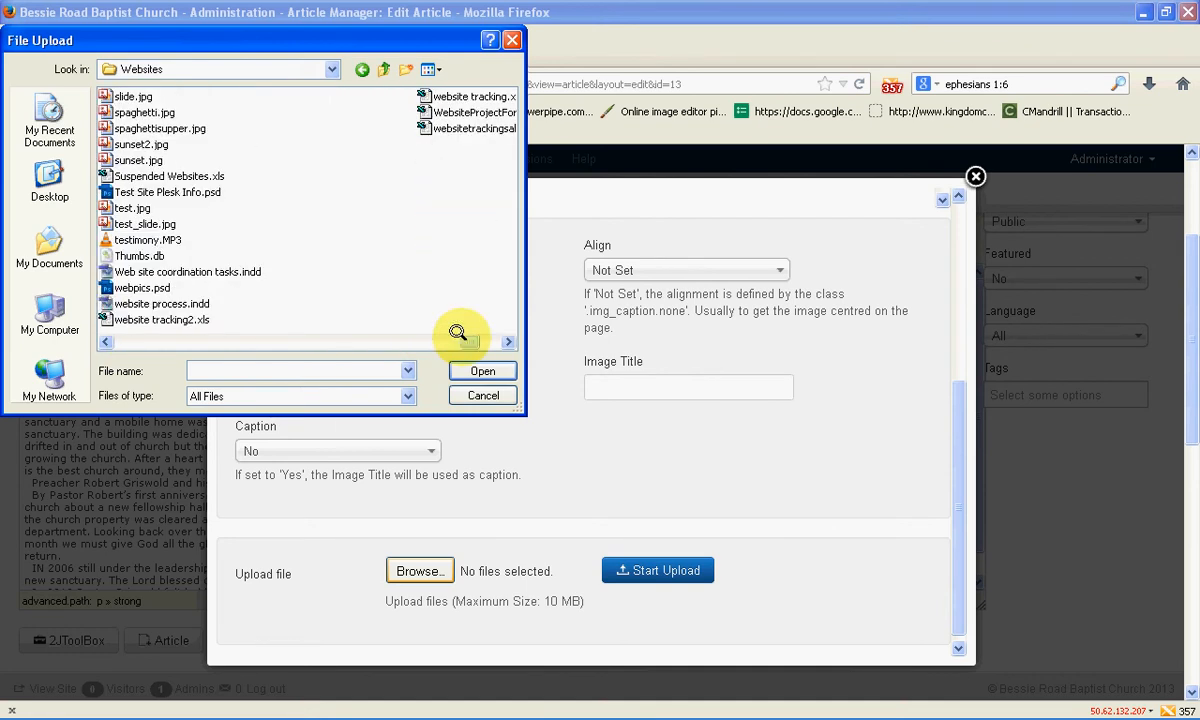
{"action": "double_click", "coordinate": [135, 145]}
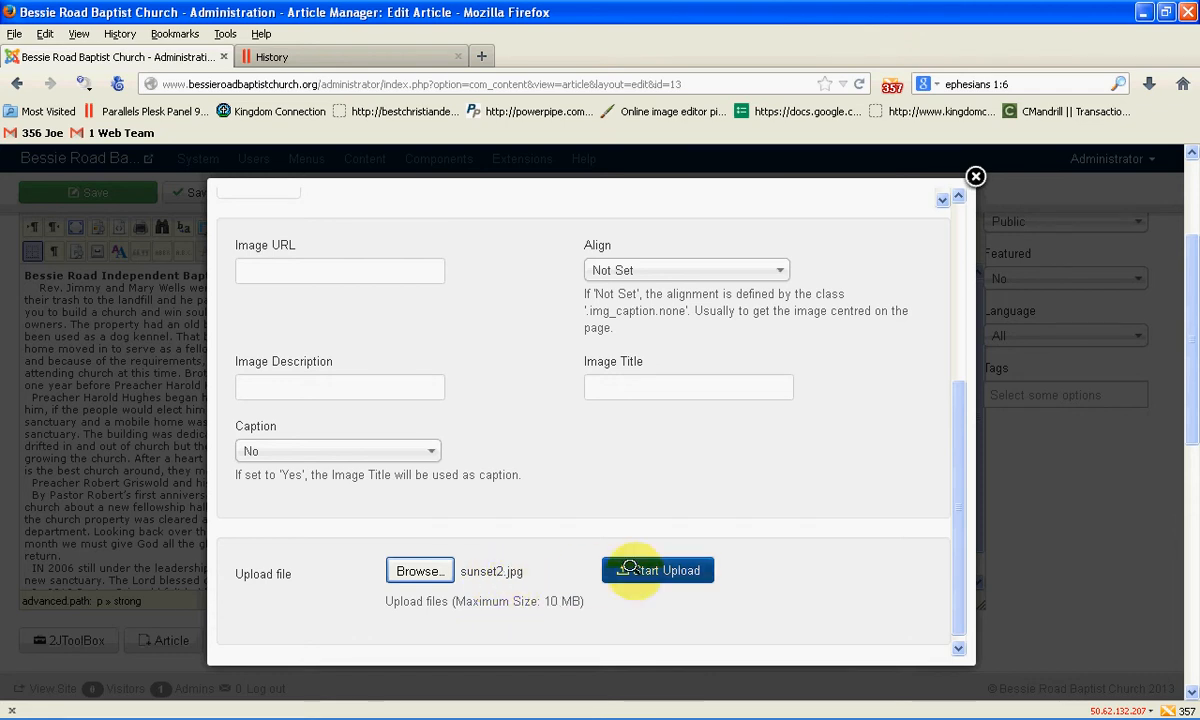
Step: Upload sunset2.jpg and insert it at the start of the History article
{"action": "left_click", "coordinate": [641, 567]}
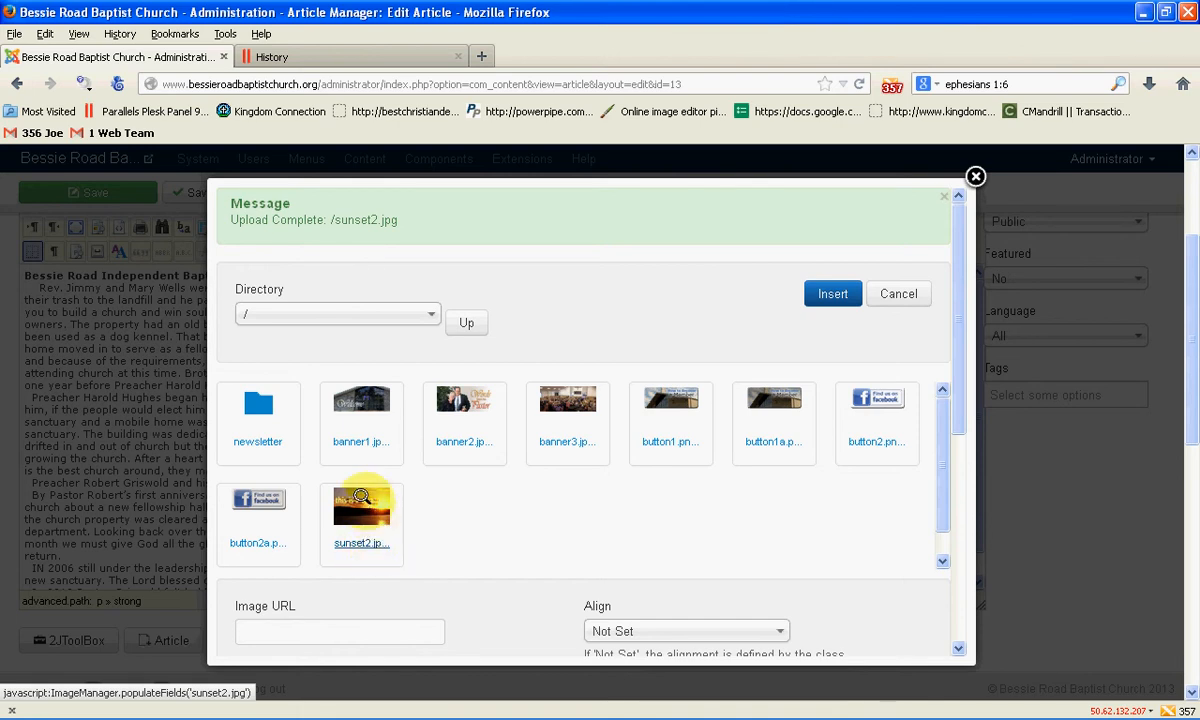
{"action": "left_click", "coordinate": [361, 497]}
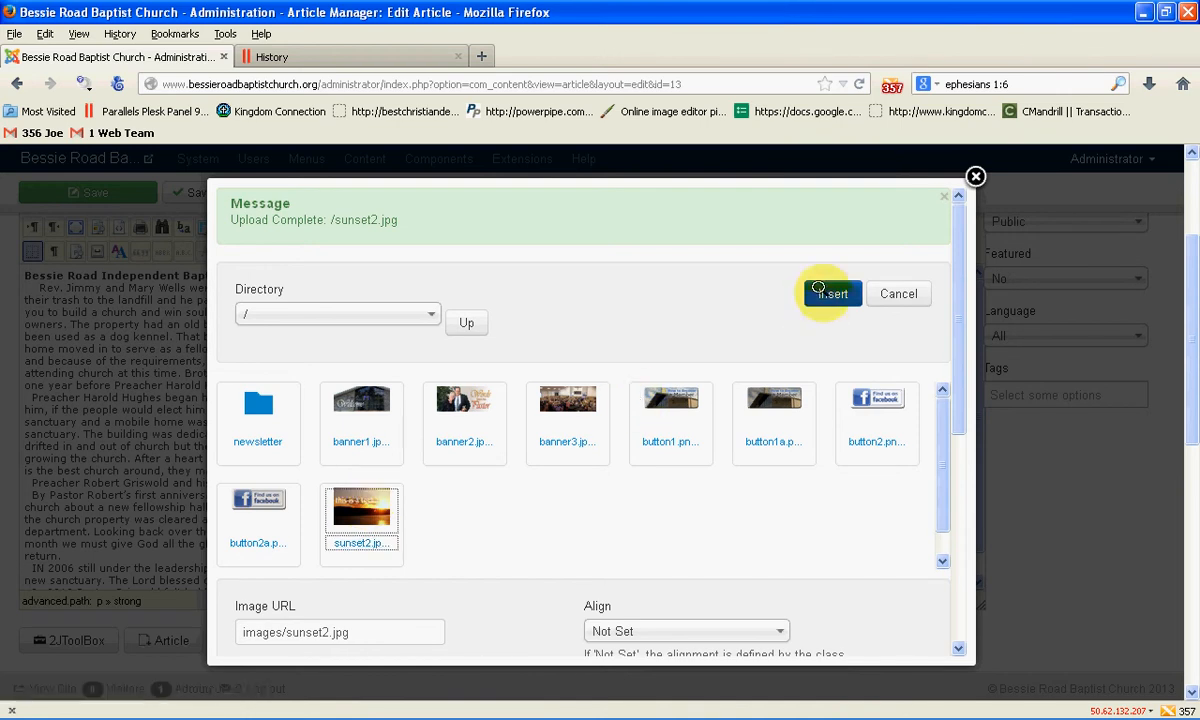
{"action": "left_click", "coordinate": [830, 293]}
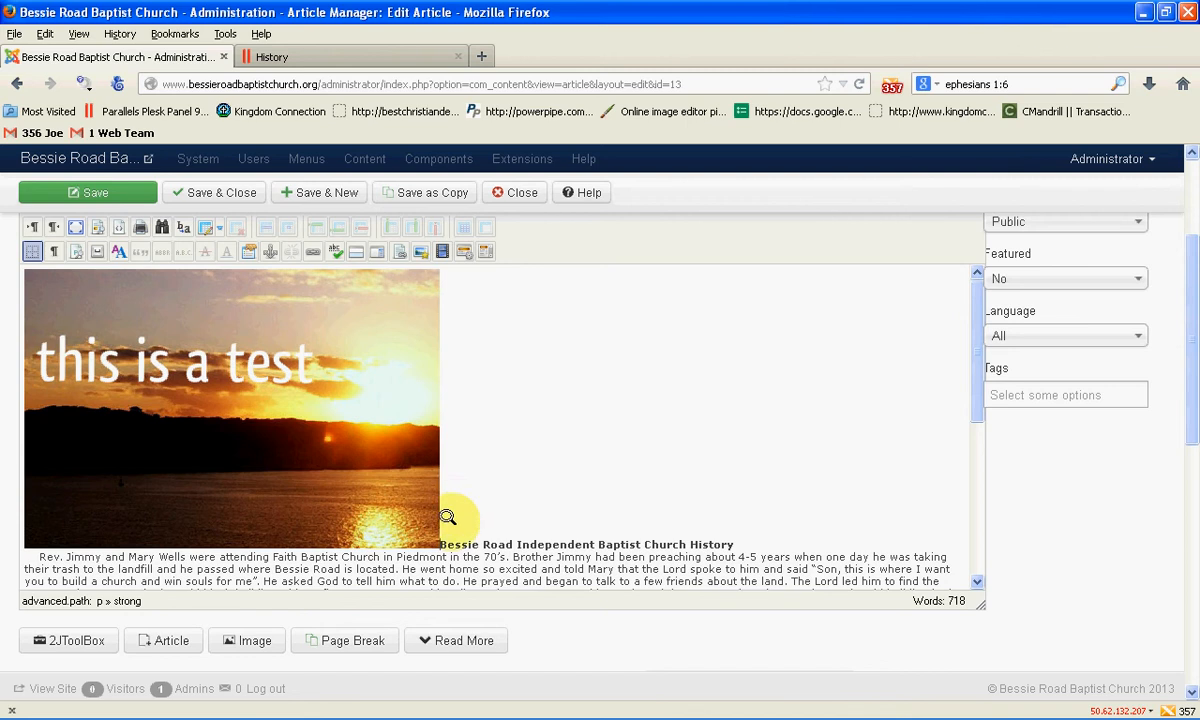
Step: Shrink the sunset image freehand in the editor to about 296 × 199 px
{"action": "left_click", "coordinate": [383, 405]}
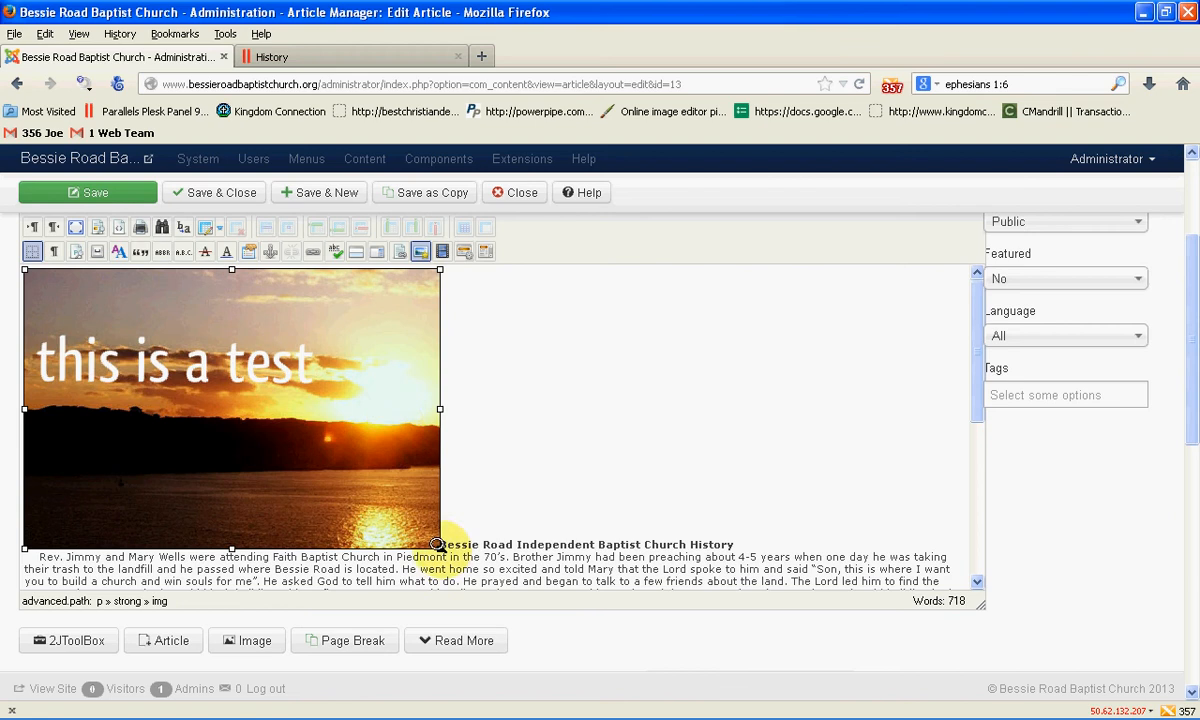
{"action": "left_click_drag", "start_coordinate": [437, 544], "coordinate": [335, 452]}
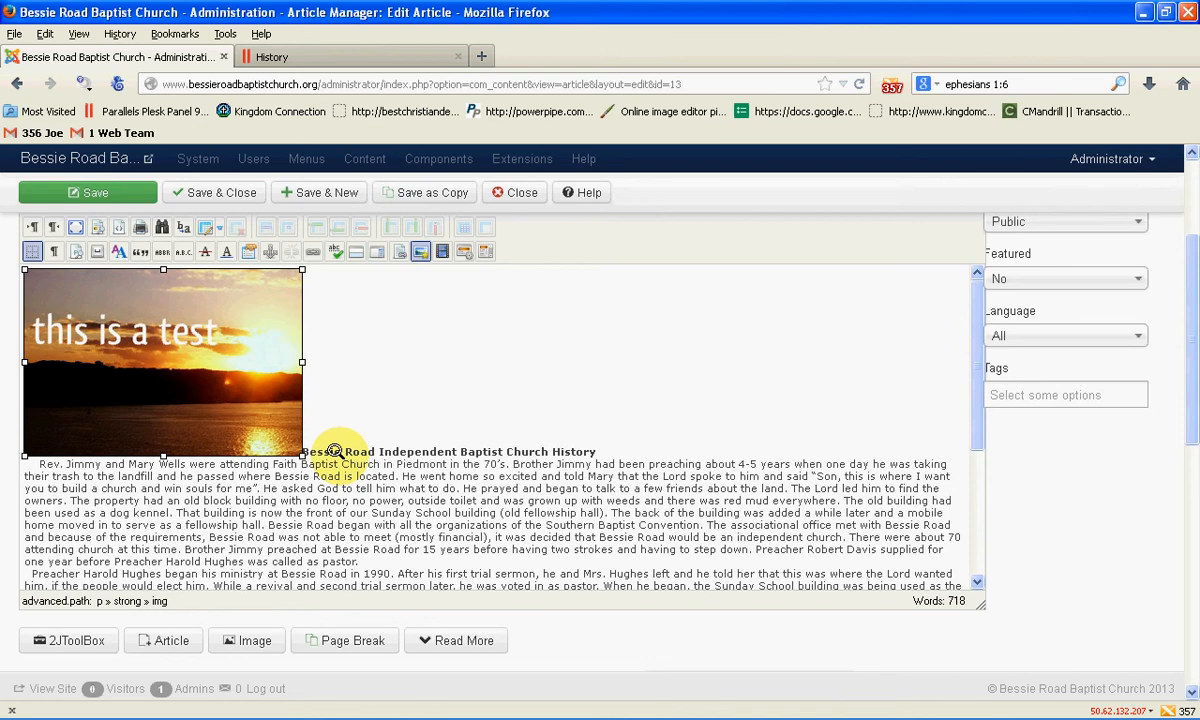
{"action": "left_click", "coordinate": [356, 421]}
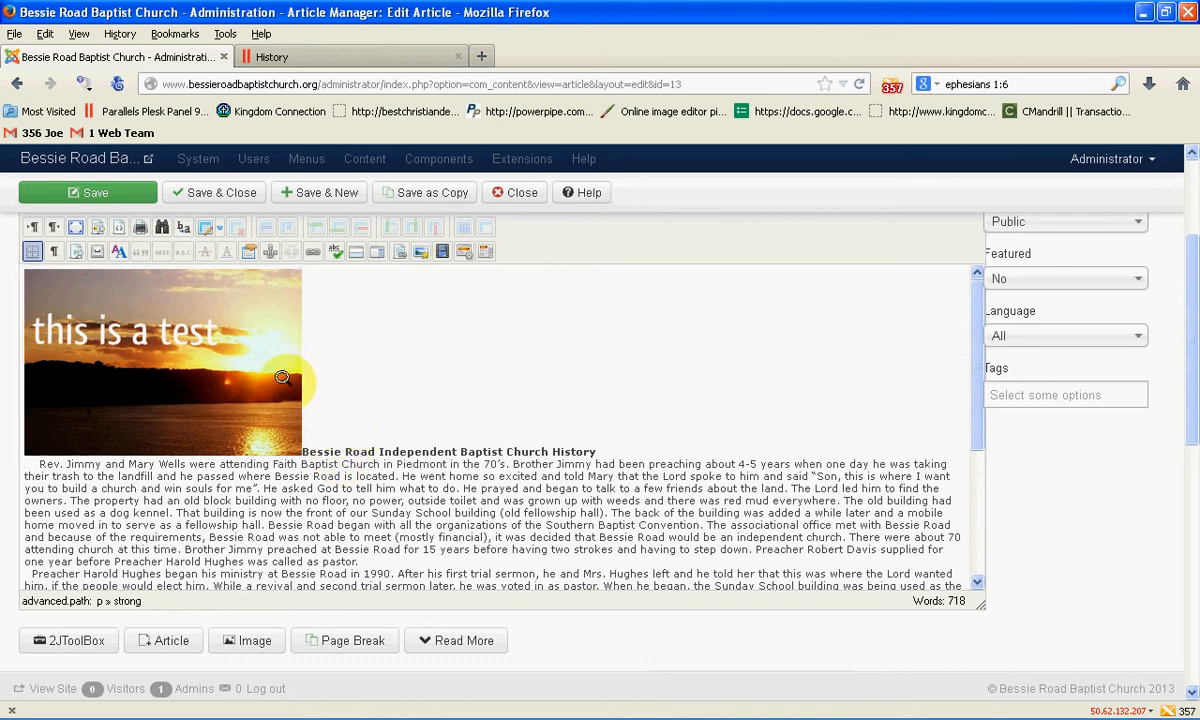
Step: In the sunset image's properties, set the width to 200 px with proportional dimensions kept
{"action": "left_click", "coordinate": [207, 368]}
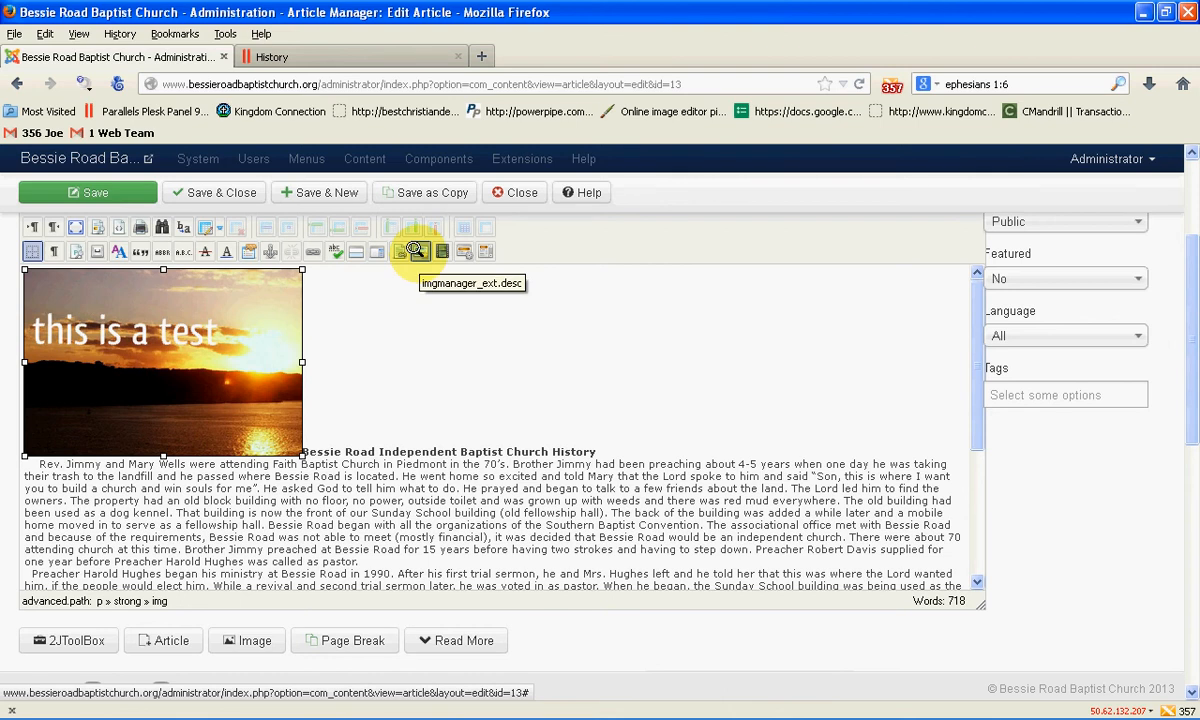
{"action": "left_click", "coordinate": [416, 250]}
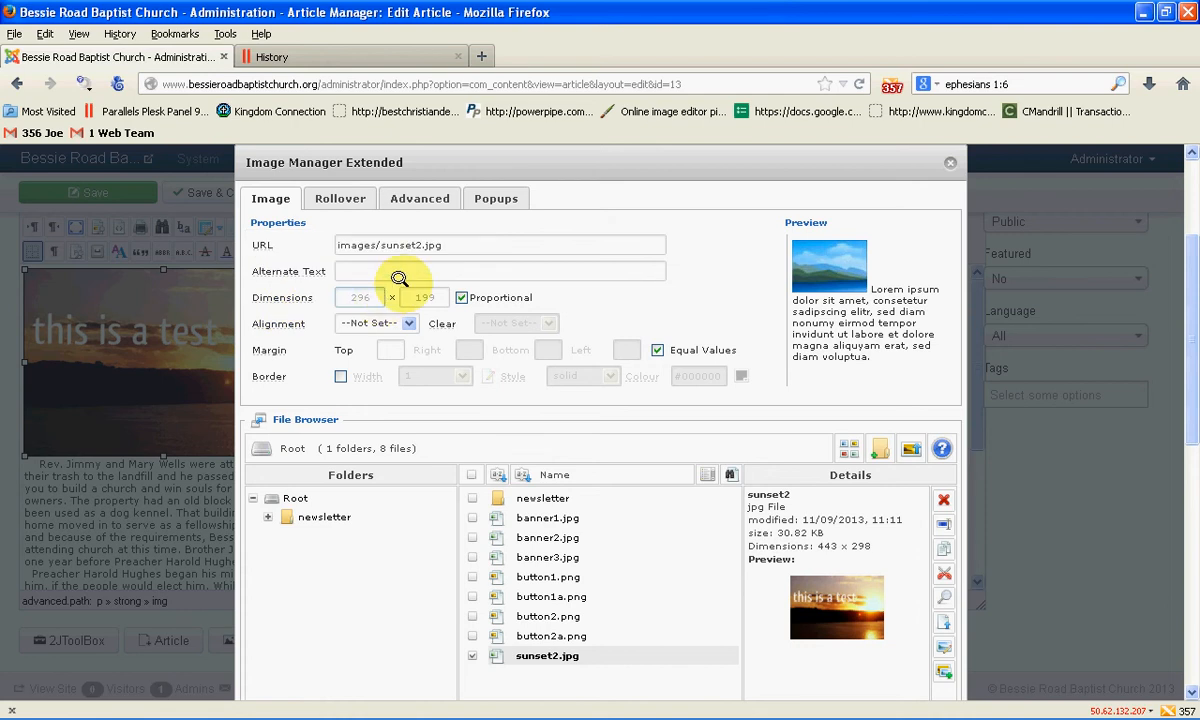
{"action": "key", "text": "BackSpace"}
{"action": "key", "text": "BackSpace"}
{"action": "key", "text": "BackSpace"}
{"action": "type", "text": "200"}
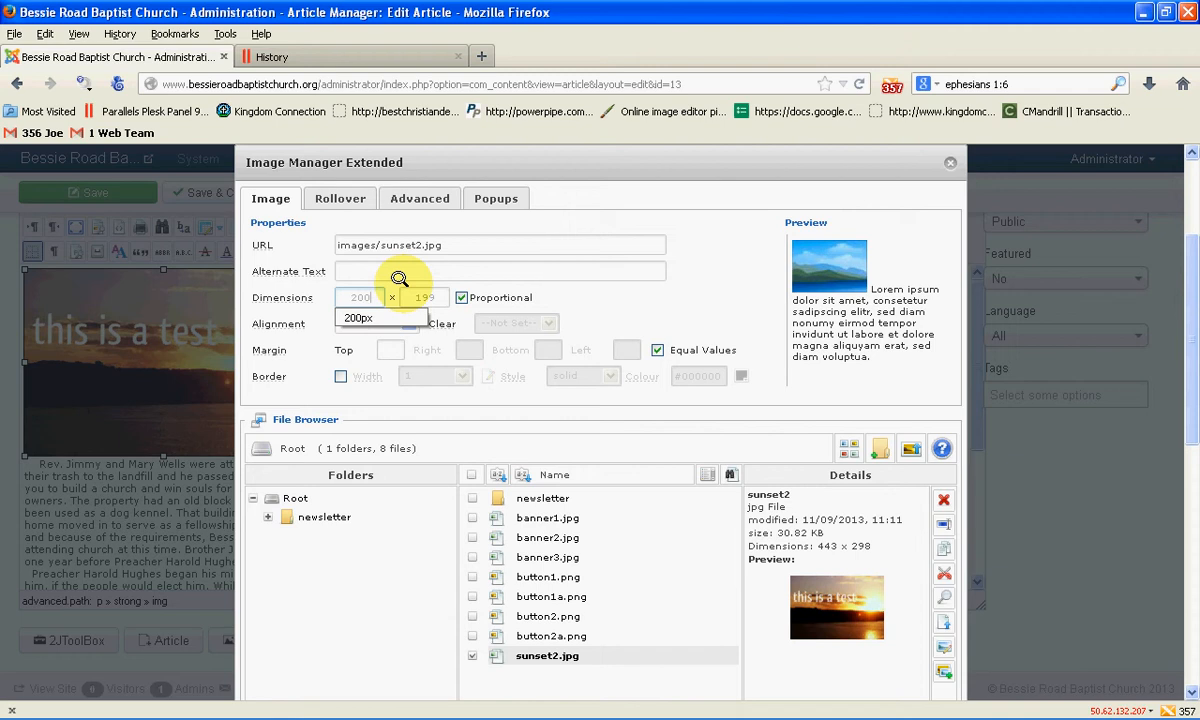
{"action": "left_click", "coordinate": [547, 296]}
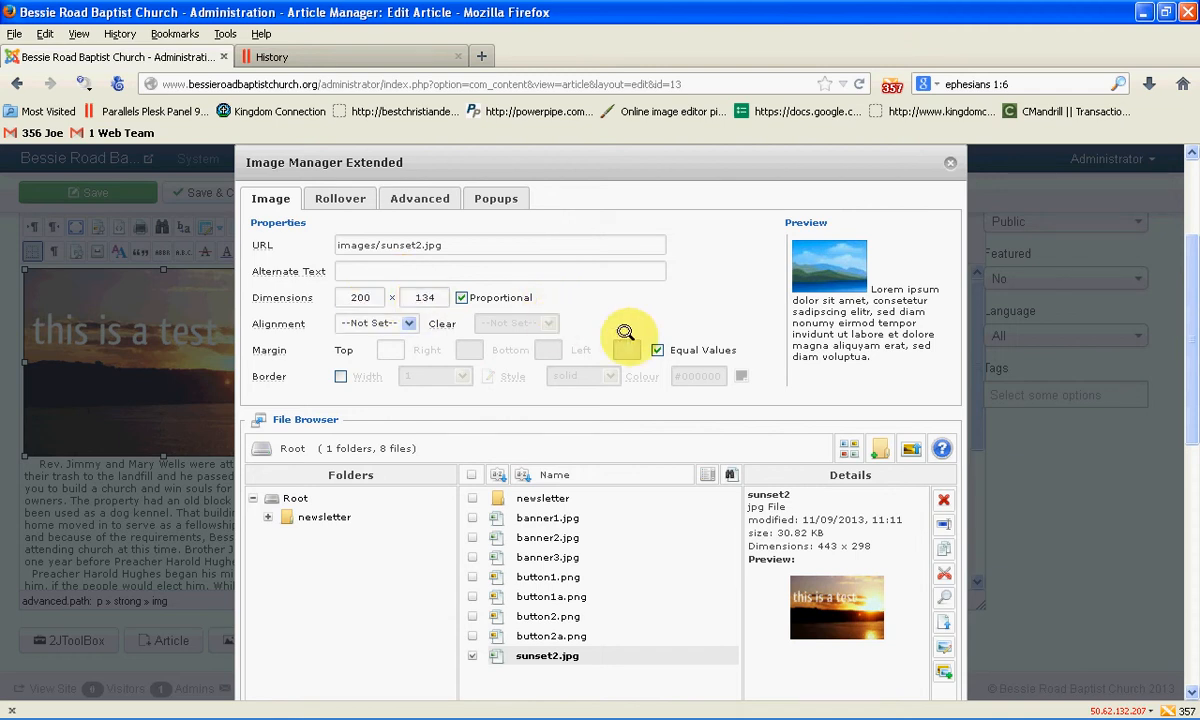
Step: Apply the new dimensions to the sunset image, accepting the missing alternate text, and deselect the image
{"action": "scroll", "coordinate": [625, 332], "scroll_direction": "down", "scroll_amount": 5}
{"action": "left_click", "coordinate": [829, 430]}
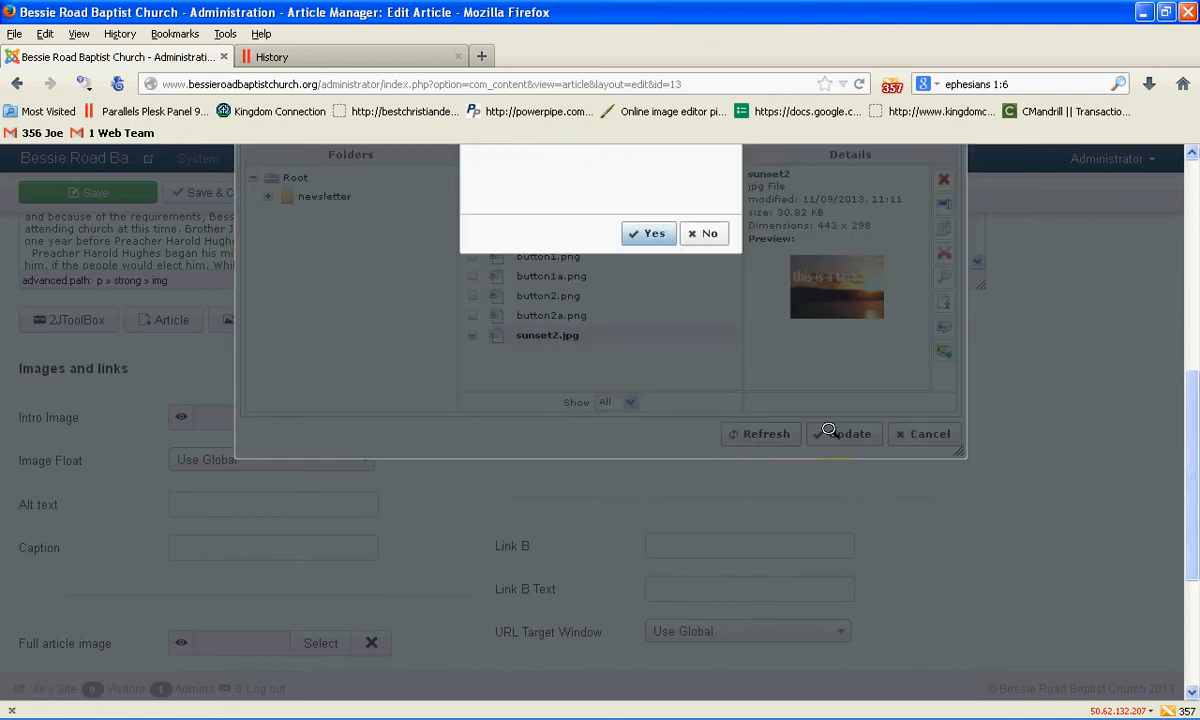
{"action": "scroll", "coordinate": [723, 318], "scroll_direction": "up", "scroll_amount": 4}
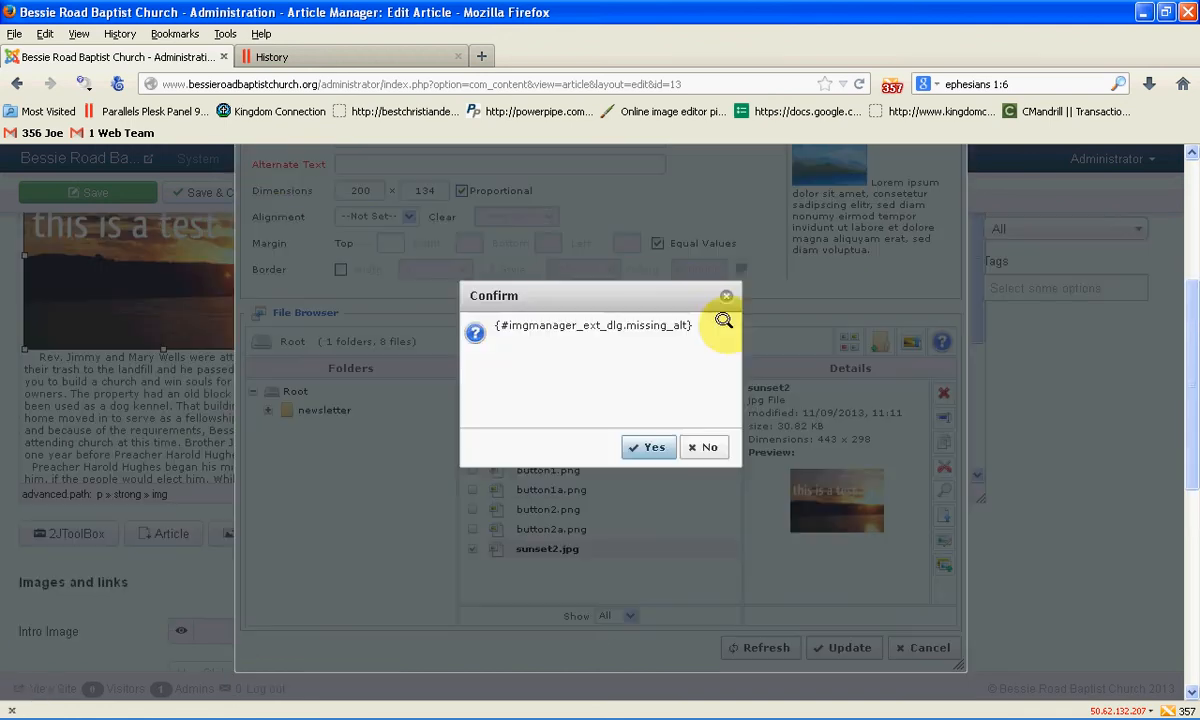
{"action": "left_click", "coordinate": [653, 445]}
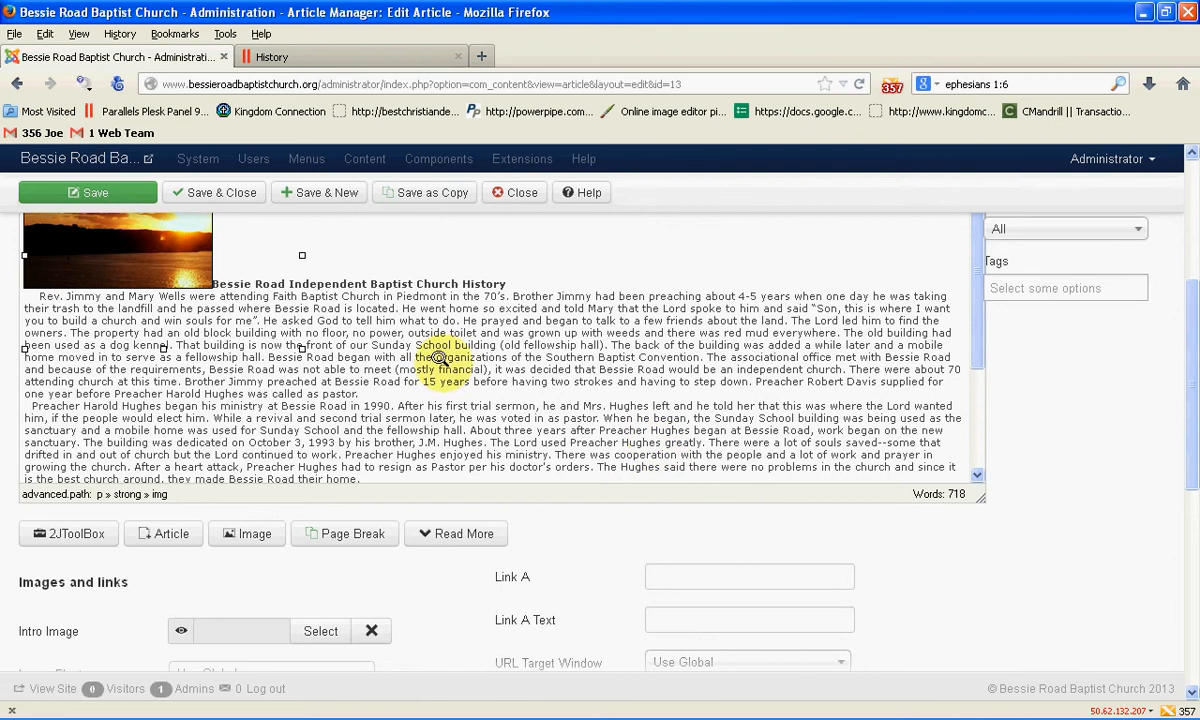
{"action": "scroll", "coordinate": [435, 344], "scroll_direction": "up", "scroll_amount": 2}
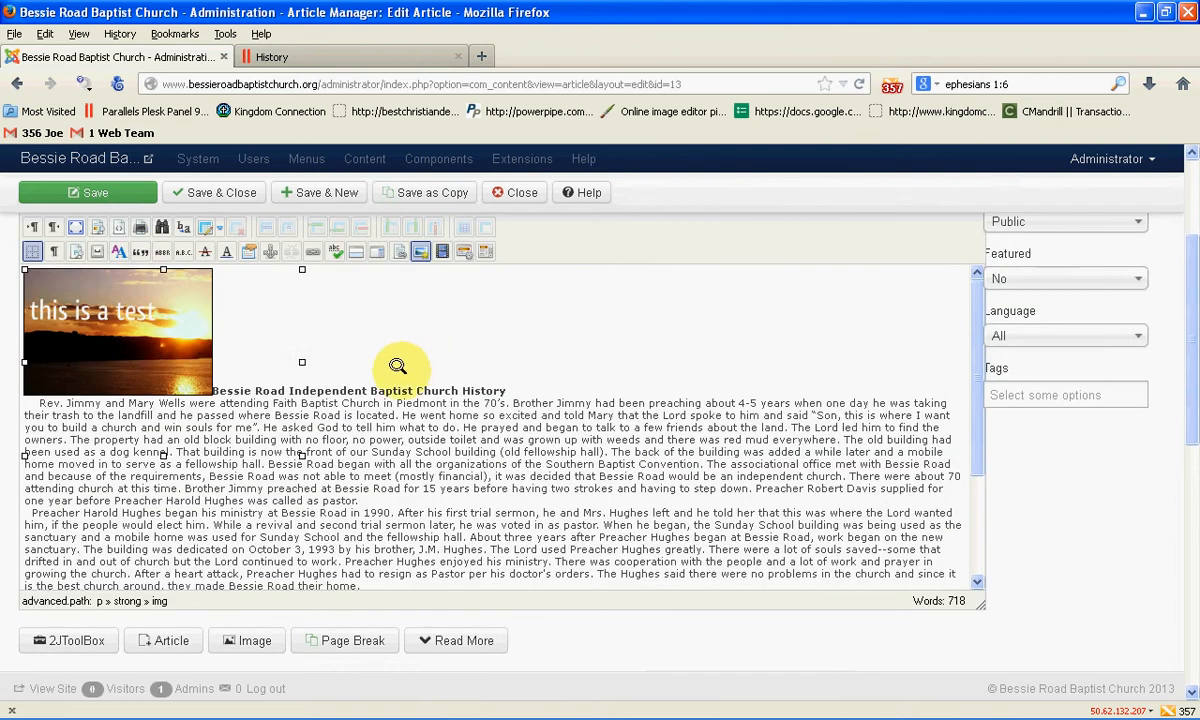
{"action": "left_click", "coordinate": [398, 366]}
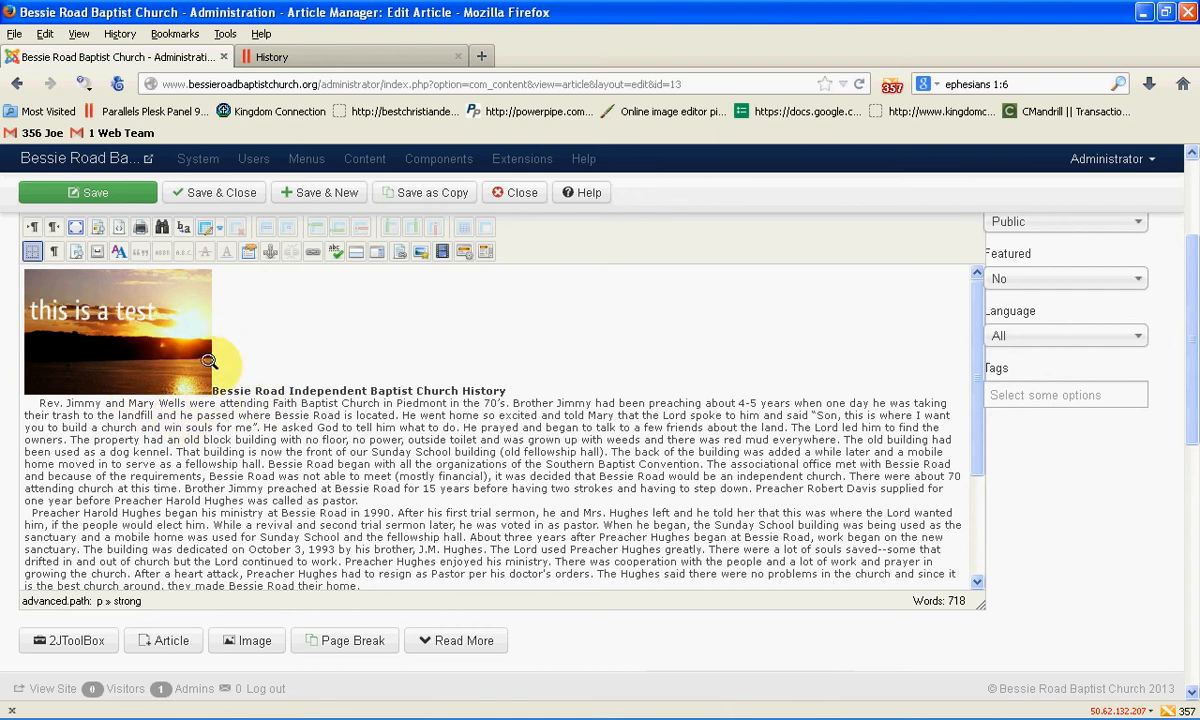
Step: Open the sunset image's properties, dismiss the phone window covering them, and set the image's alignment to Left
{"action": "left_click", "coordinate": [146, 318]}
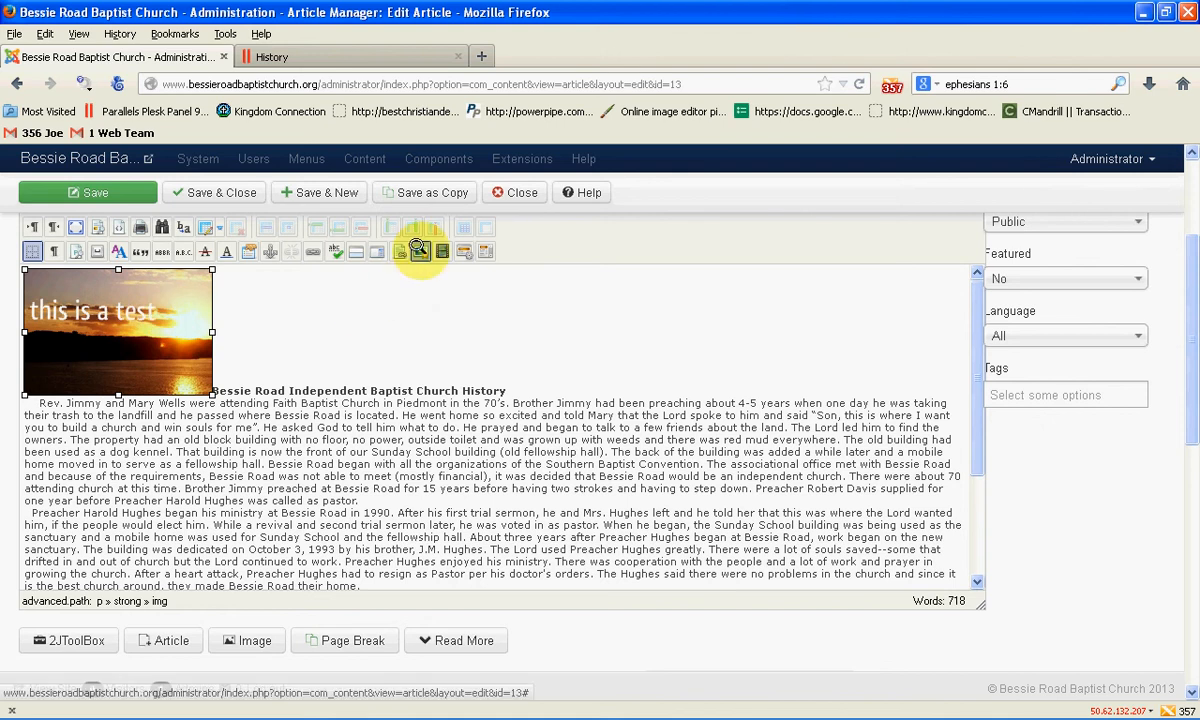
{"action": "left_click", "coordinate": [418, 248]}
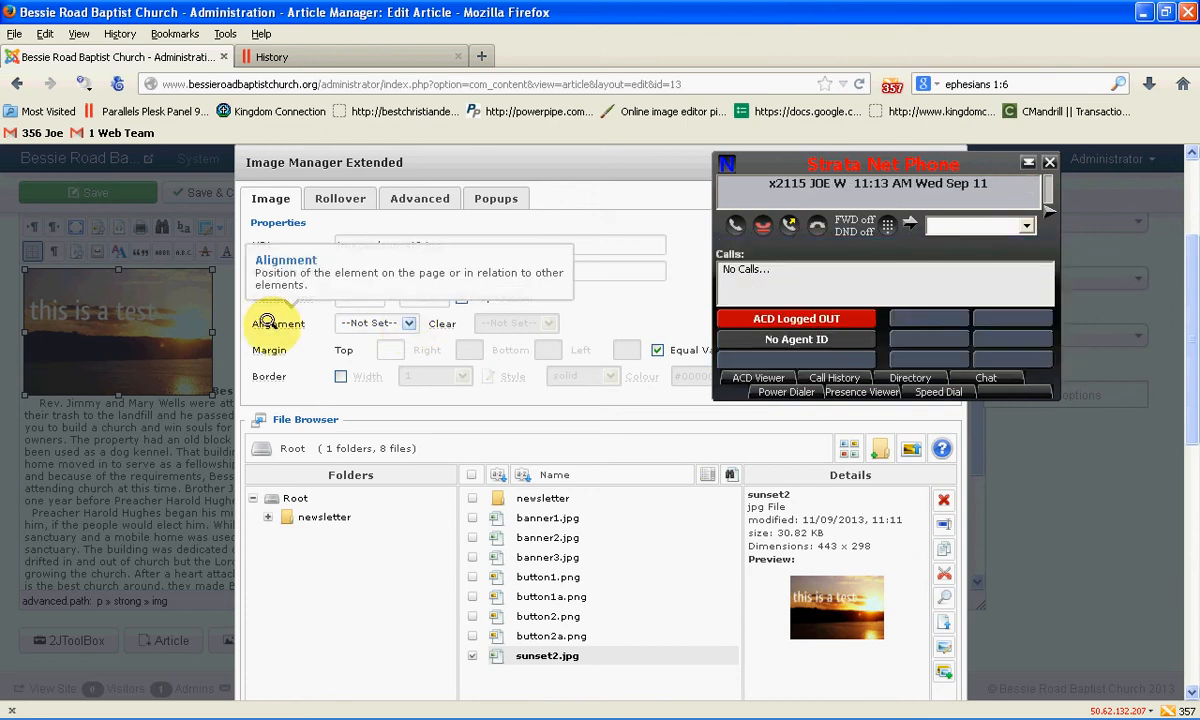
{"action": "left_click", "coordinate": [402, 322]}
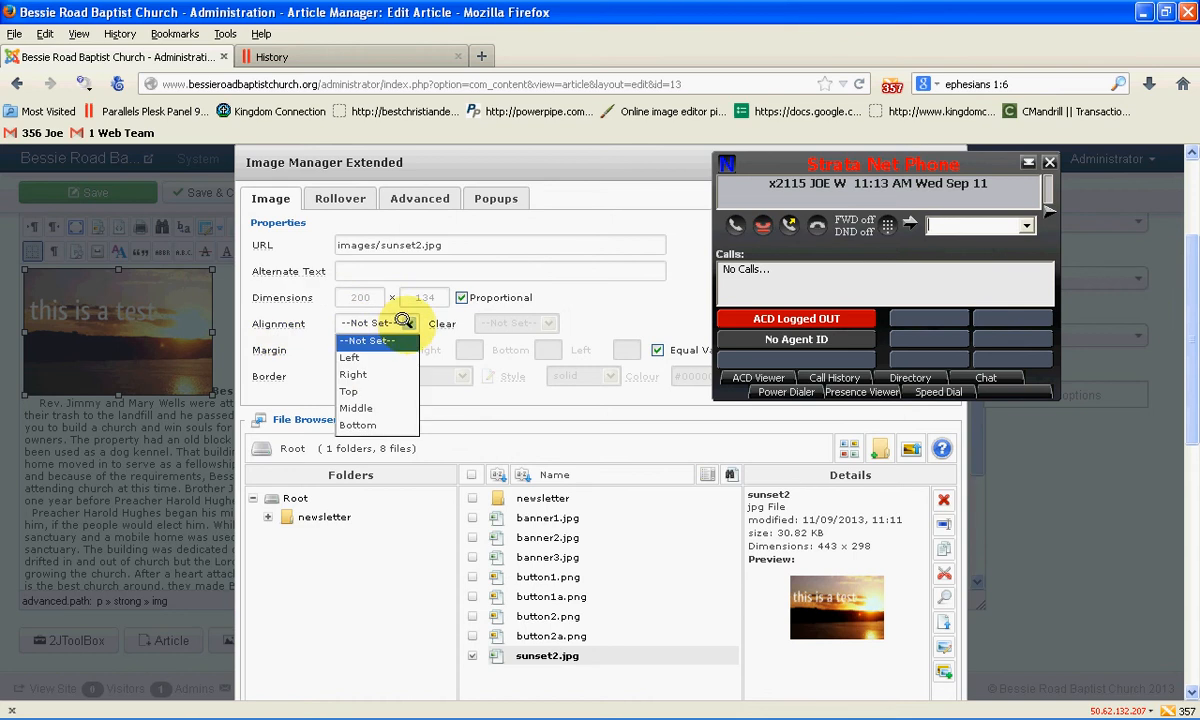
{"action": "left_click", "coordinate": [1045, 158]}
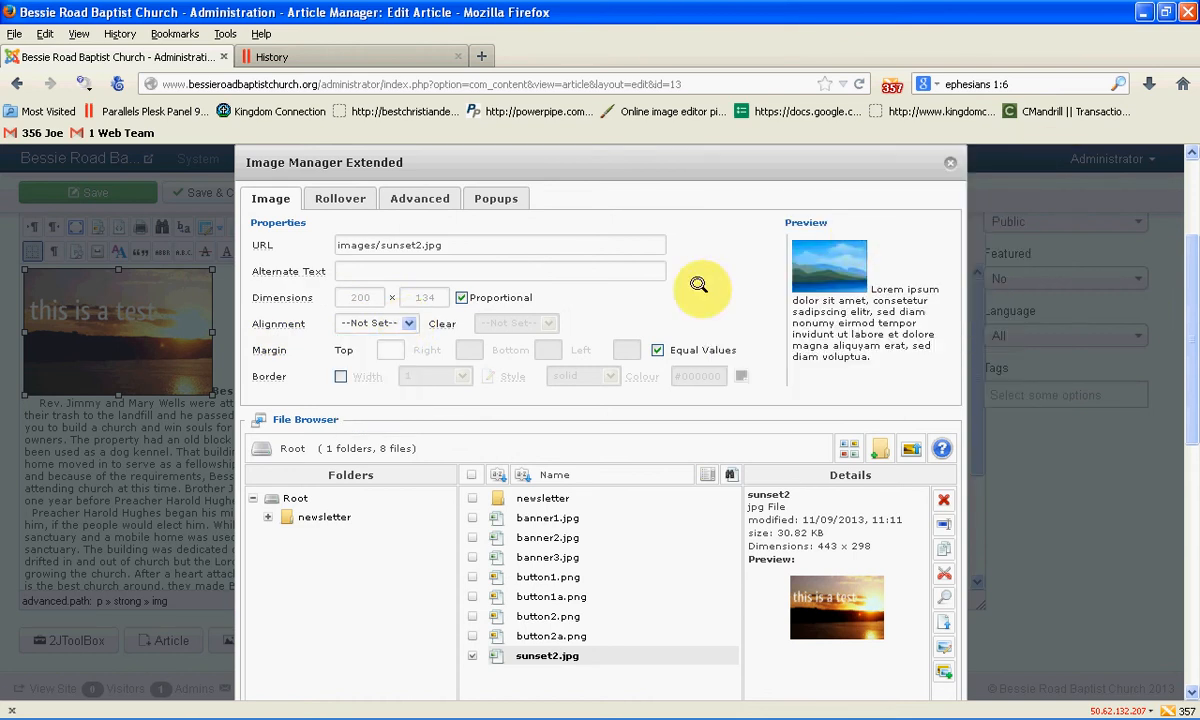
{"action": "mouse_move", "coordinate": [280, 317]}
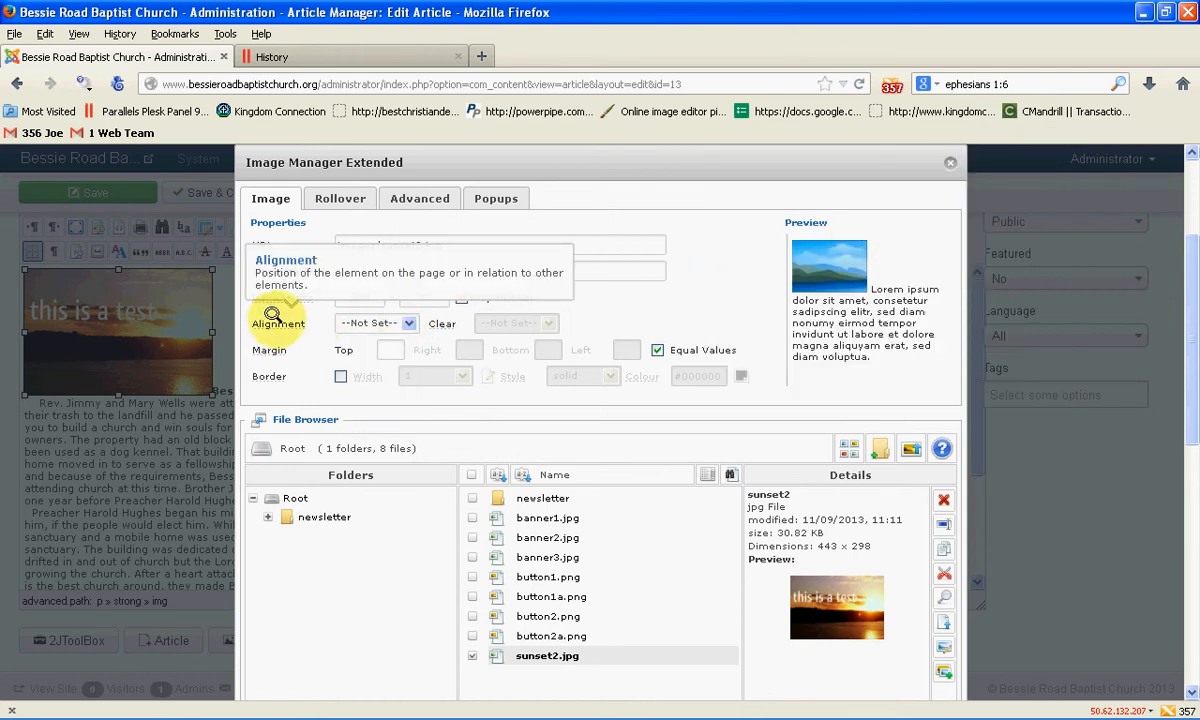
{"action": "left_click", "coordinate": [403, 320]}
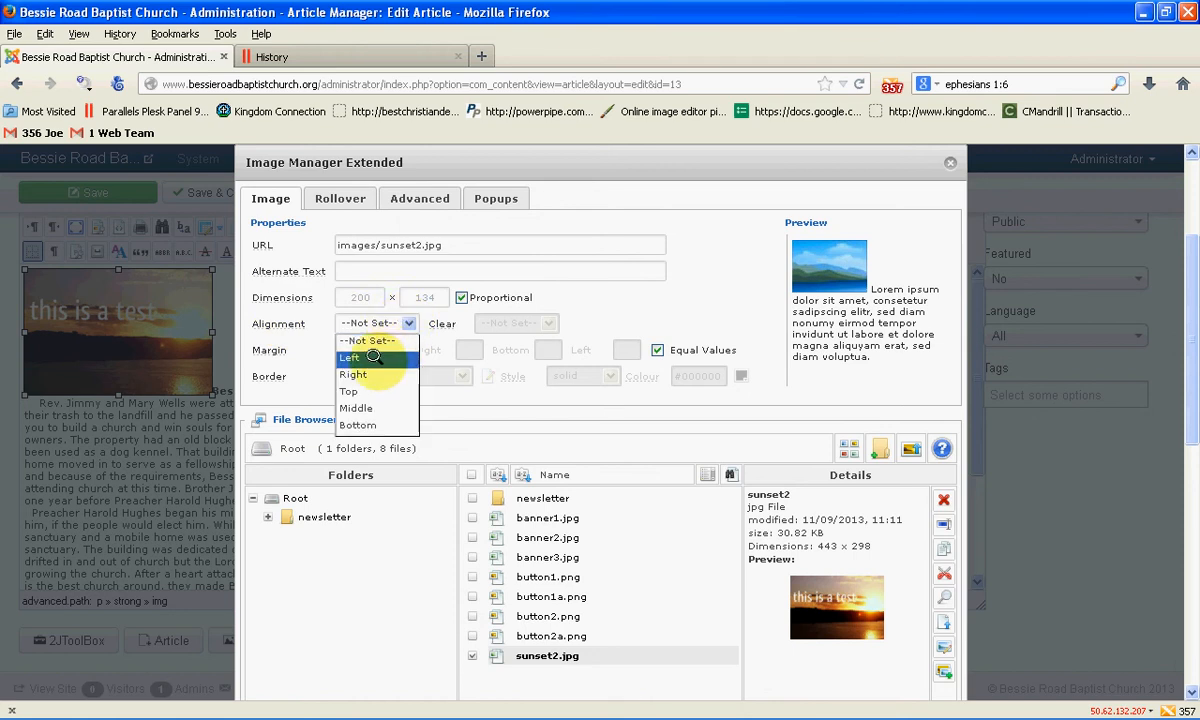
{"action": "left_click", "coordinate": [373, 357]}
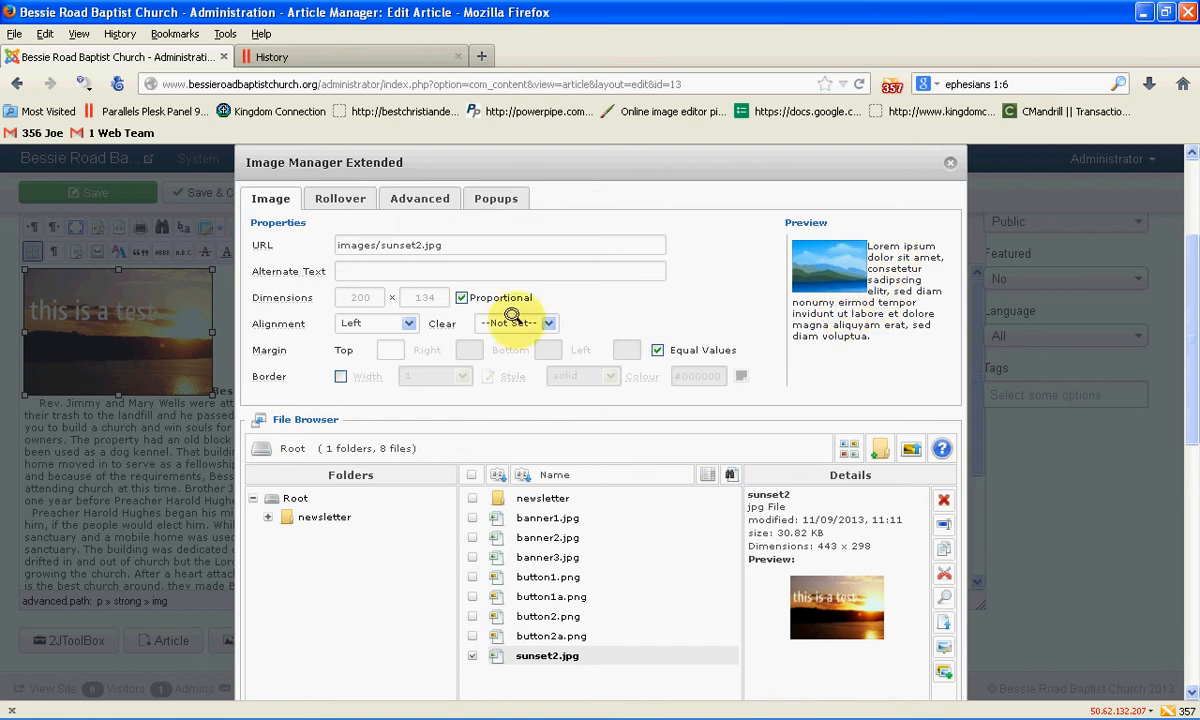
Step: Try the Right, Top, Middle and Bottom alignments for the sunset image and return it to Left
{"action": "left_click", "coordinate": [402, 320]}
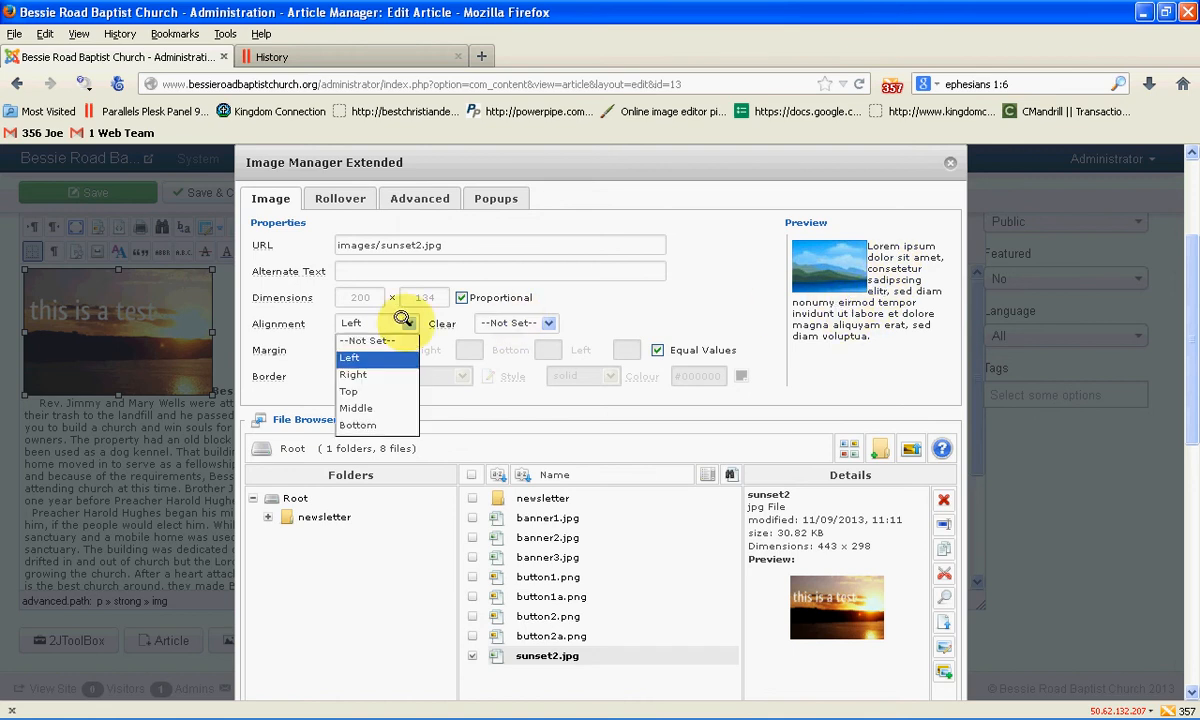
{"action": "left_click", "coordinate": [377, 372]}
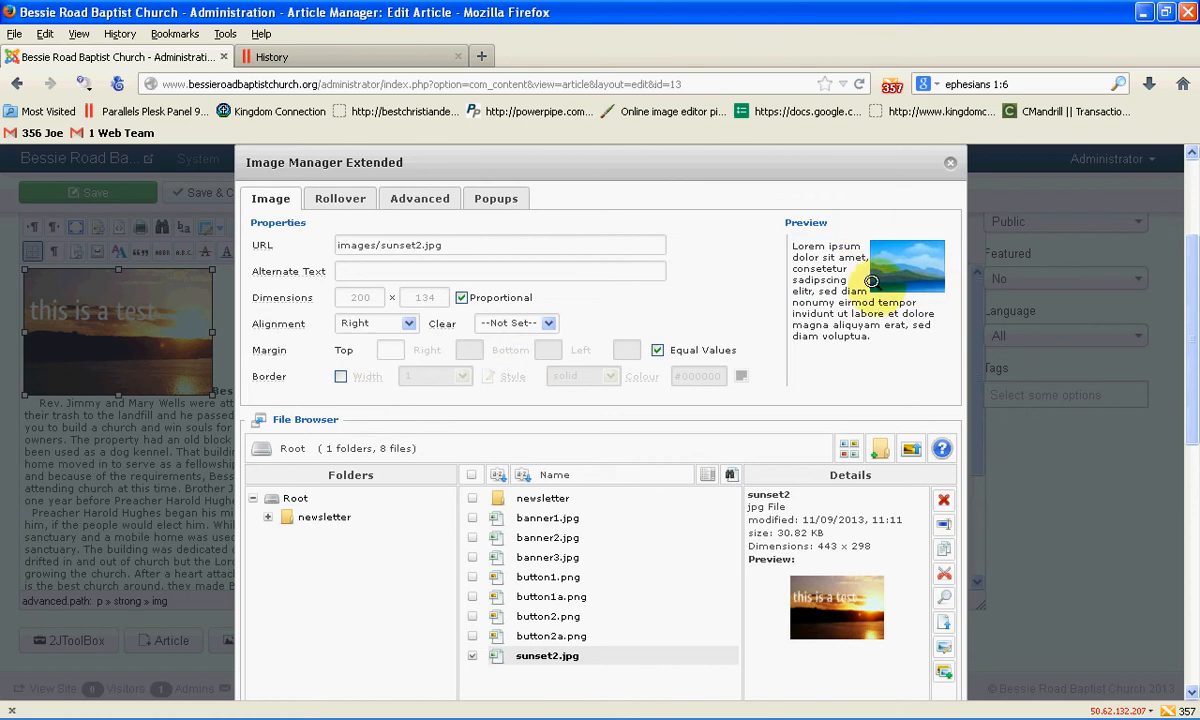
{"action": "left_click", "coordinate": [392, 324]}
{"action": "left_click", "coordinate": [381, 389]}
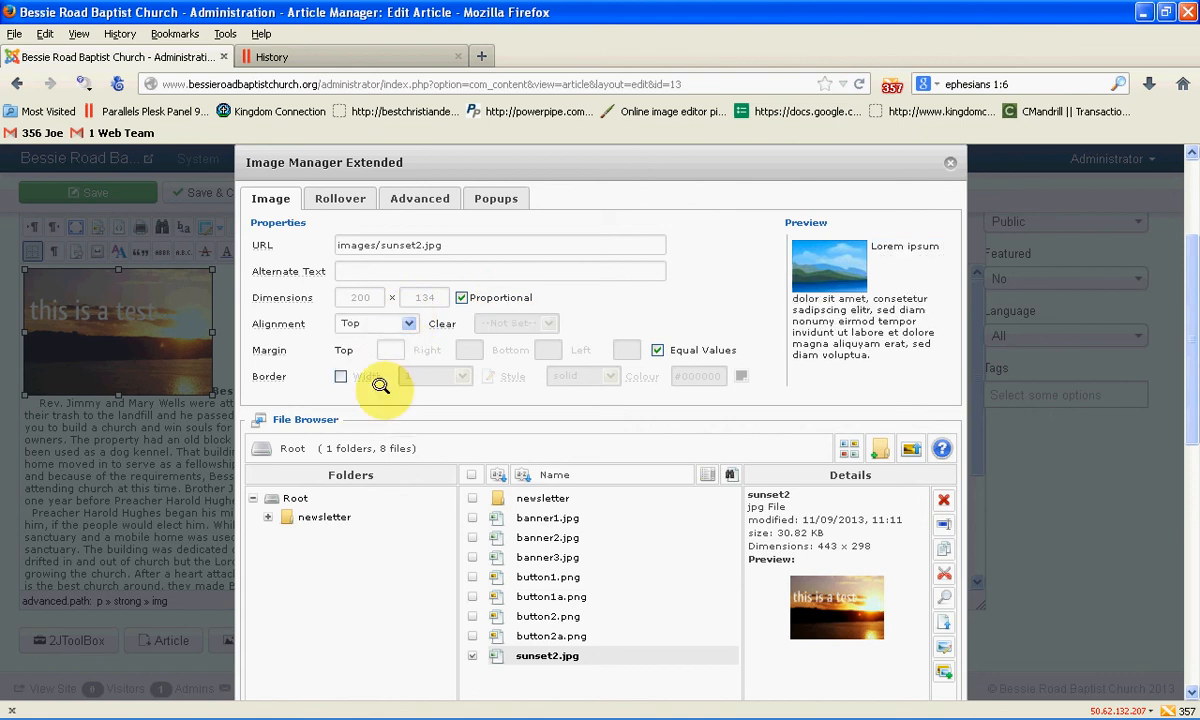
{"action": "left_click", "coordinate": [395, 323]}
{"action": "left_click", "coordinate": [372, 406]}
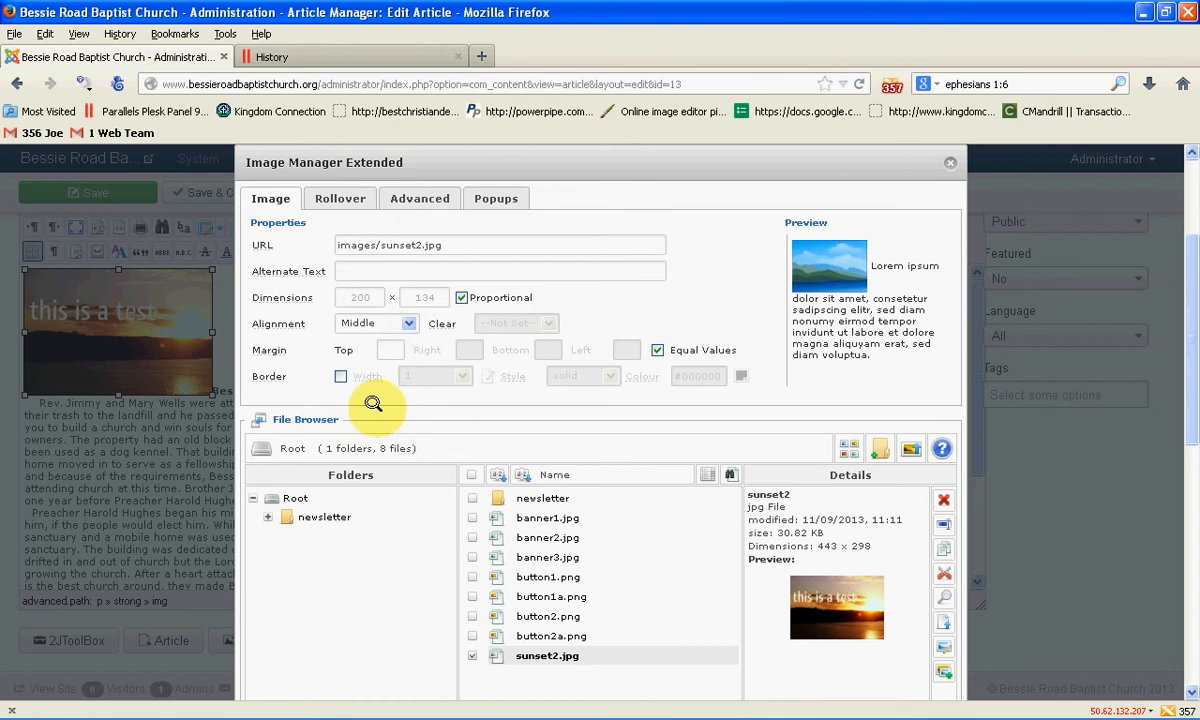
{"action": "left_click", "coordinate": [402, 323]}
{"action": "left_click", "coordinate": [372, 418]}
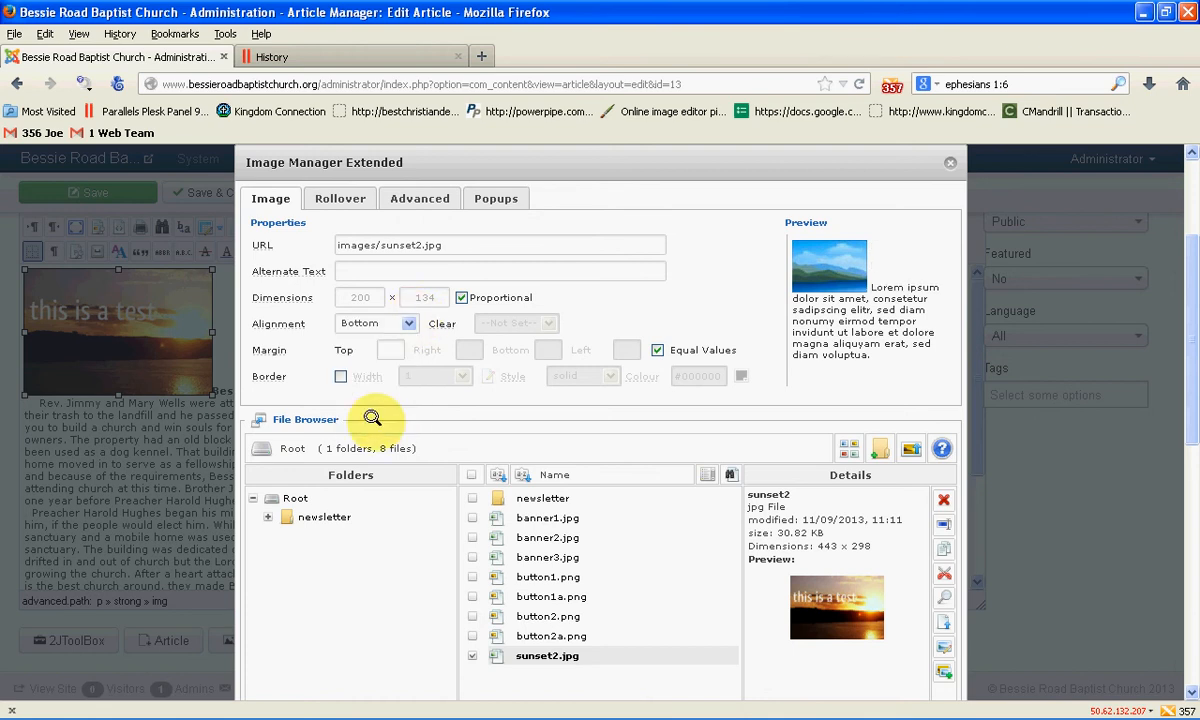
{"action": "left_click", "coordinate": [405, 322]}
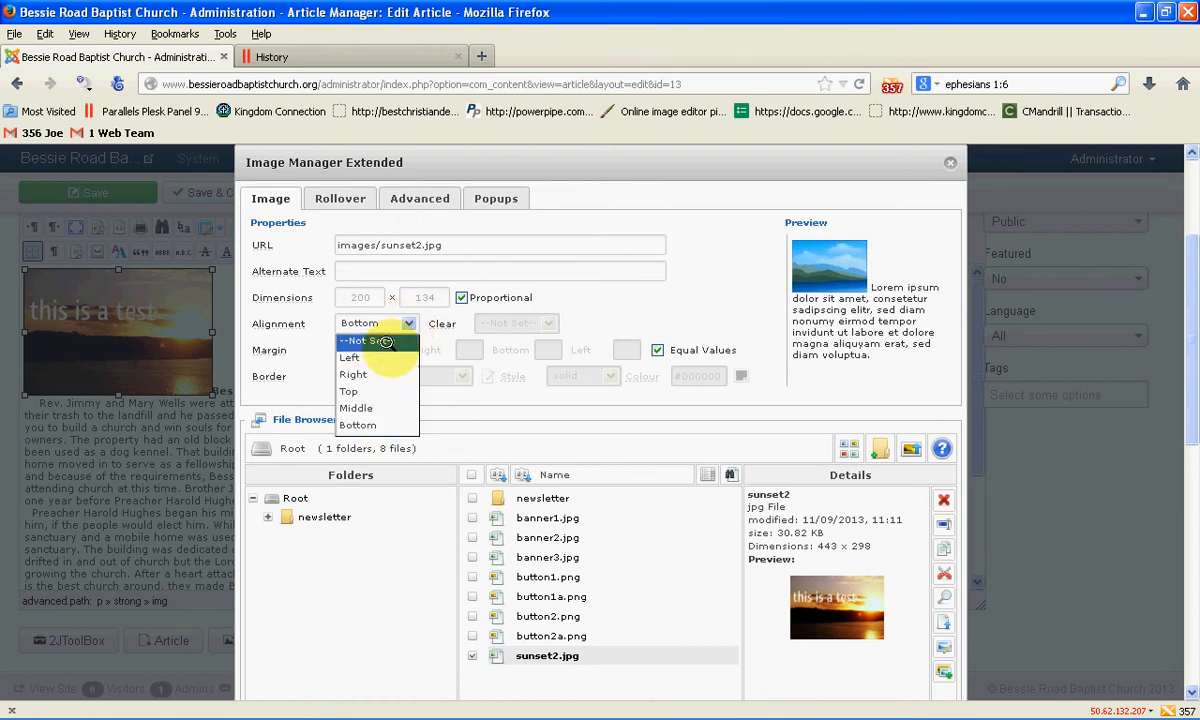
{"action": "left_click", "coordinate": [380, 357]}
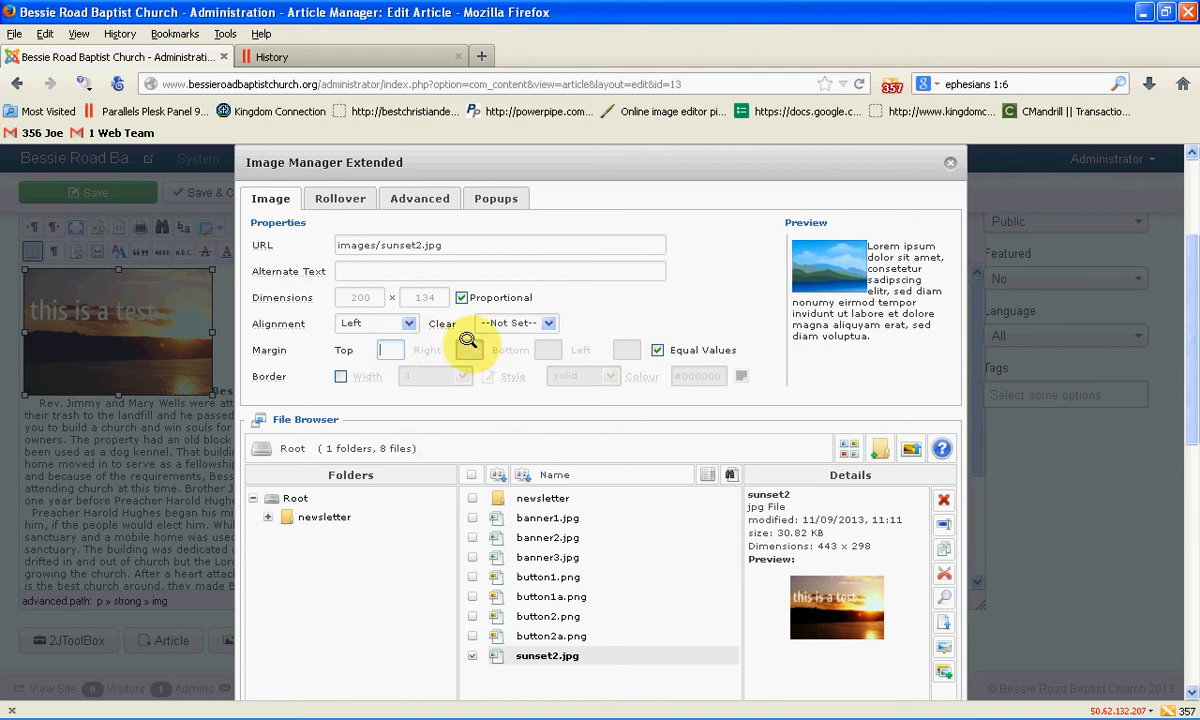
Step: Set the sunset image's margin to 10 on all sides and turn off equal values for the margins
{"action": "type", "text": "10"}
{"action": "left_click", "coordinate": [699, 317]}
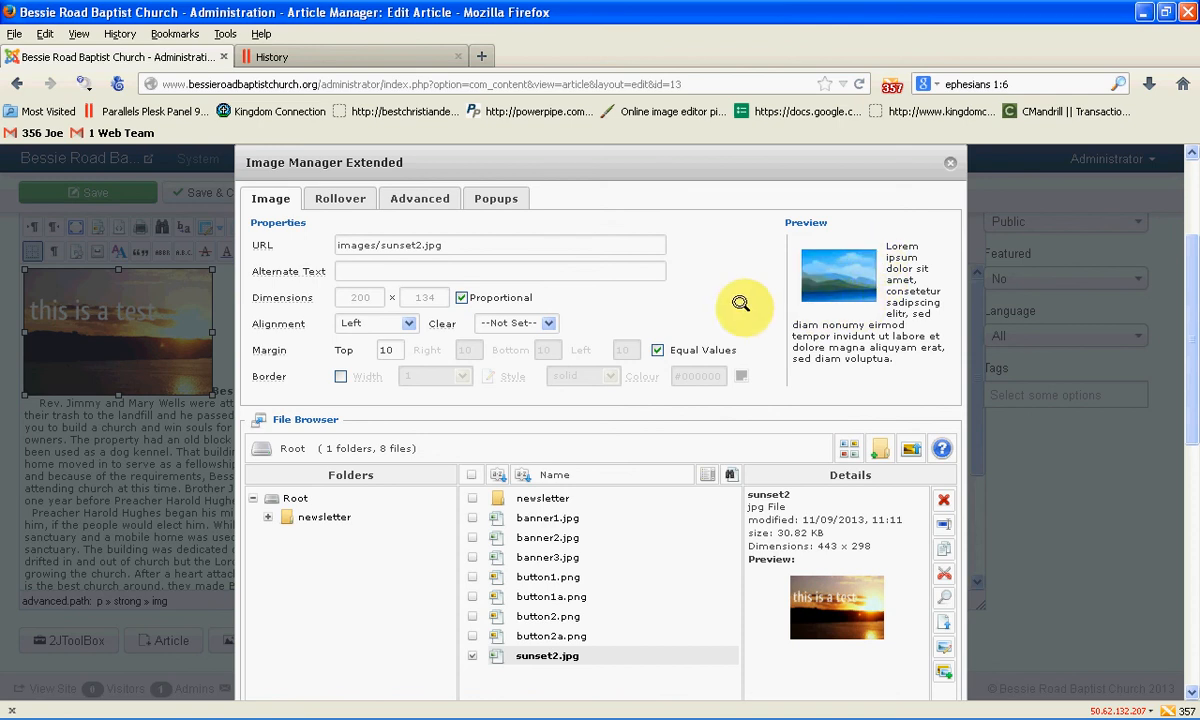
{"action": "left_click", "coordinate": [655, 348]}
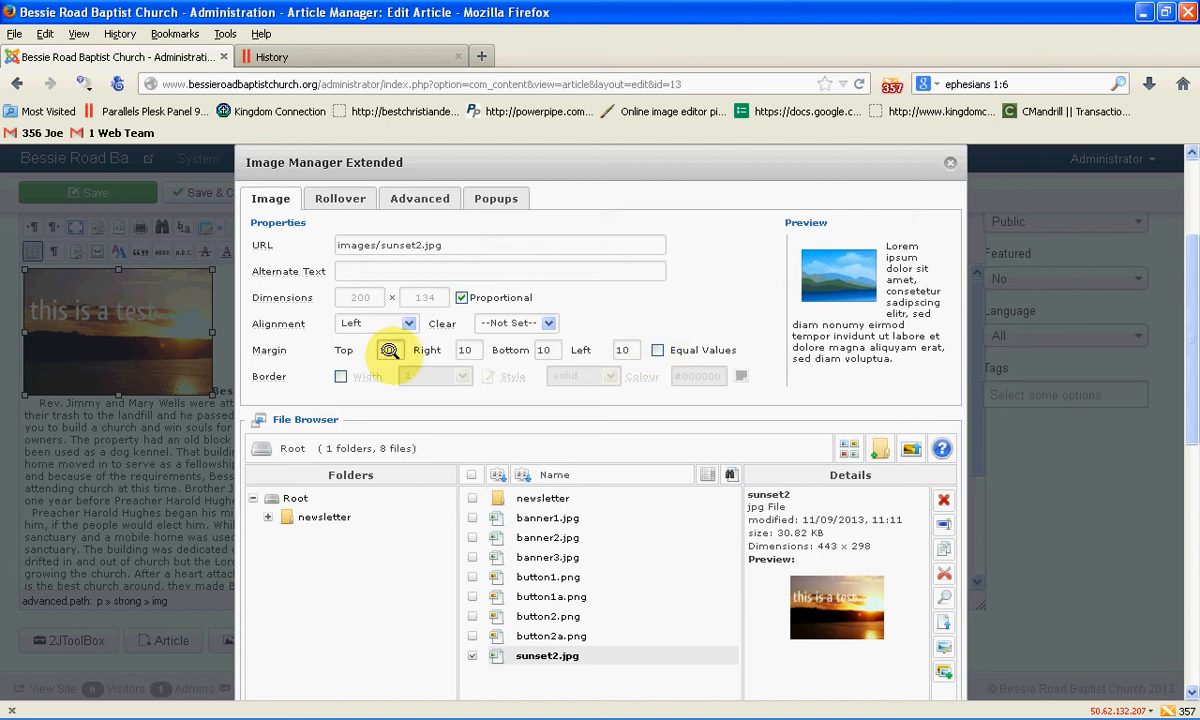
Step: Set the sunset image's top and left margins to 0, keeping the right and bottom margins at 10
{"action": "left_click_drag", "start_coordinate": [391, 348], "coordinate": [365, 345]}
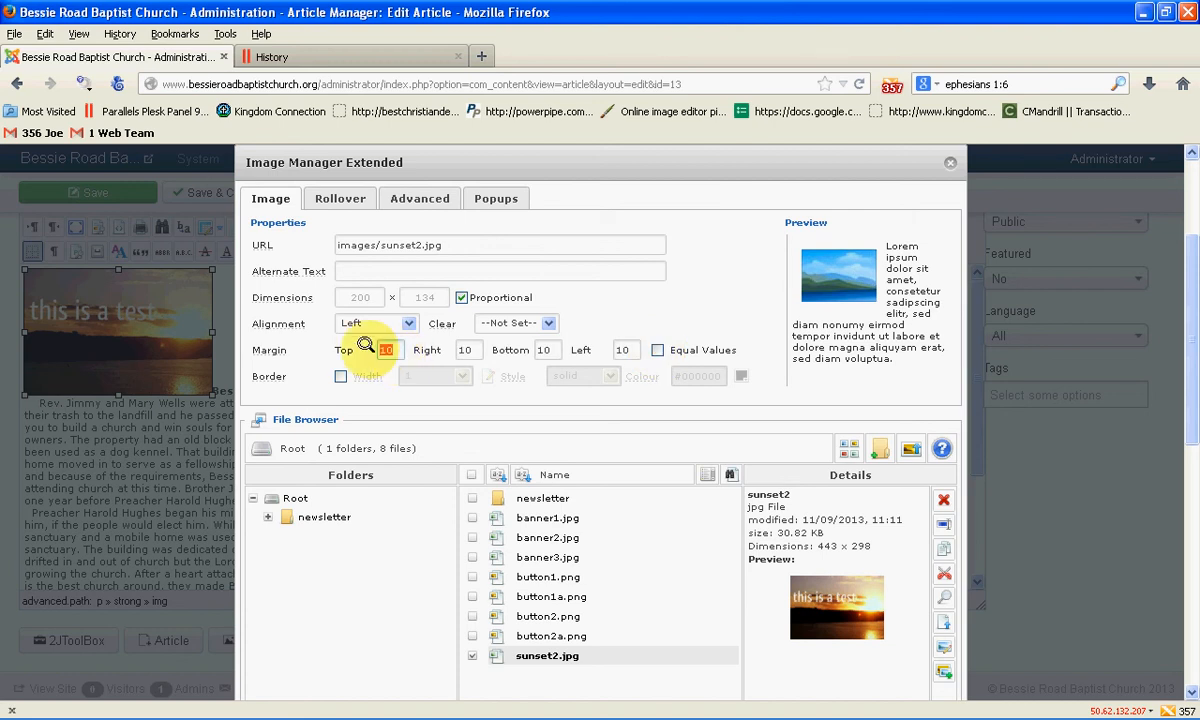
{"action": "type", "text": "0"}
{"action": "left_click", "coordinate": [467, 347]}
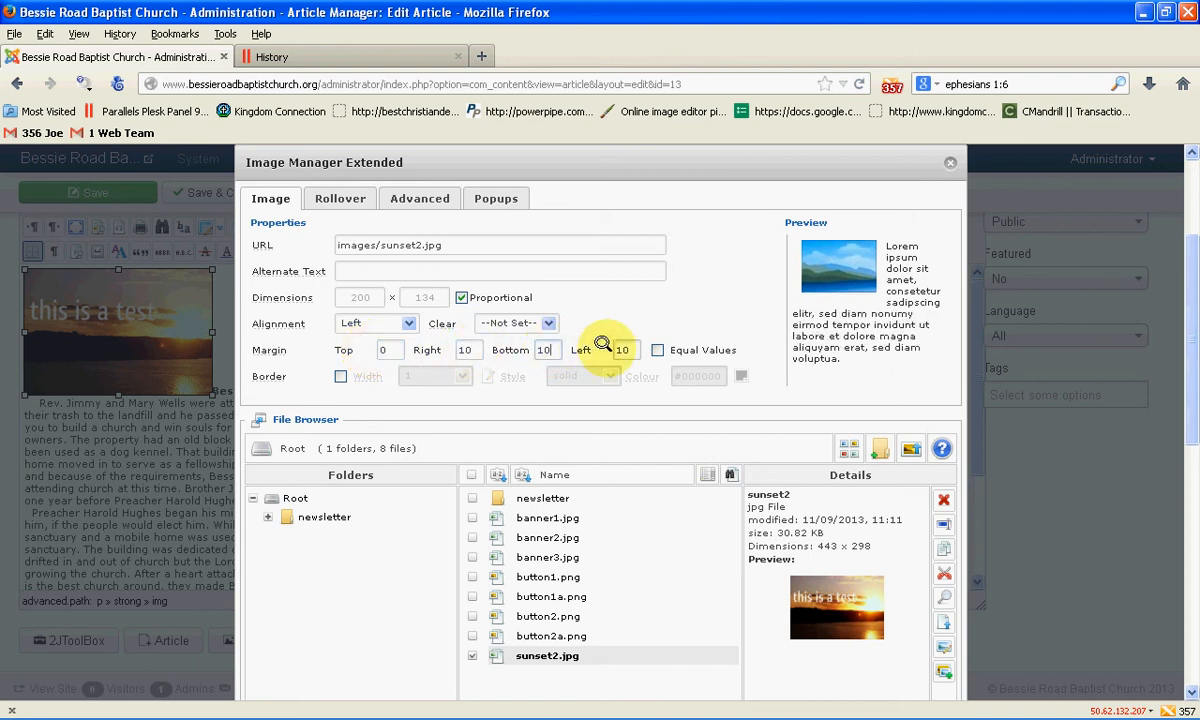
{"action": "left_click_drag", "start_coordinate": [631, 347], "coordinate": [600, 346]}
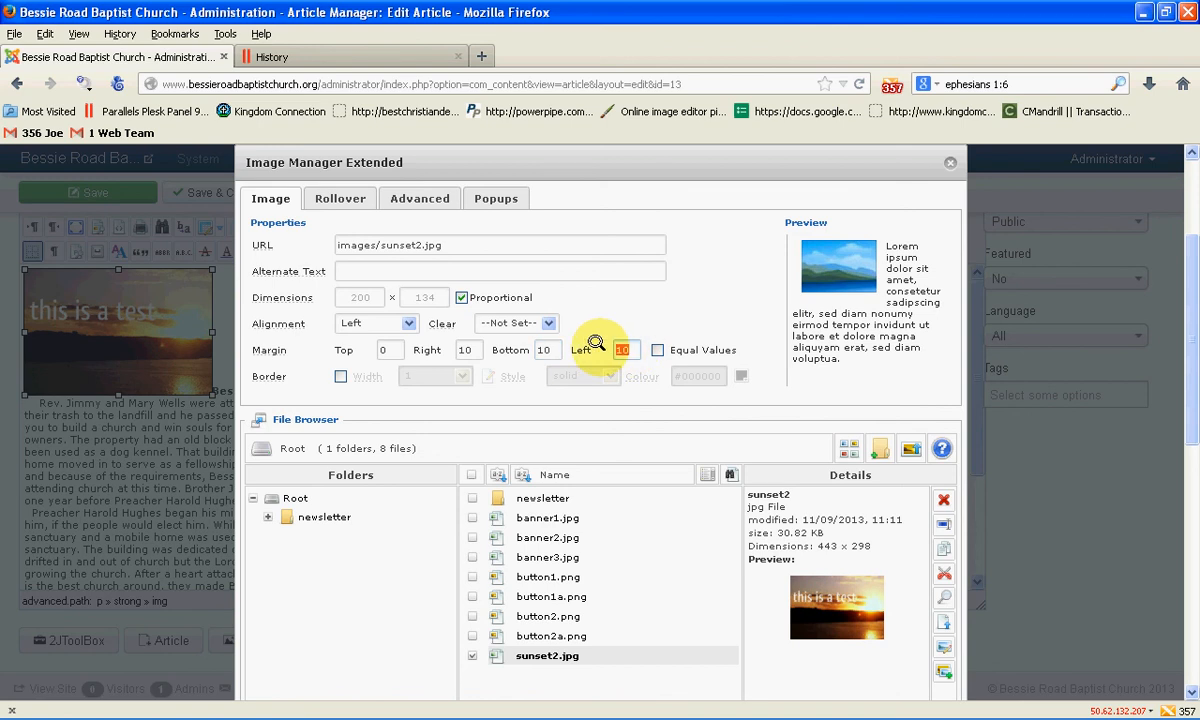
{"action": "type", "text": "0"}
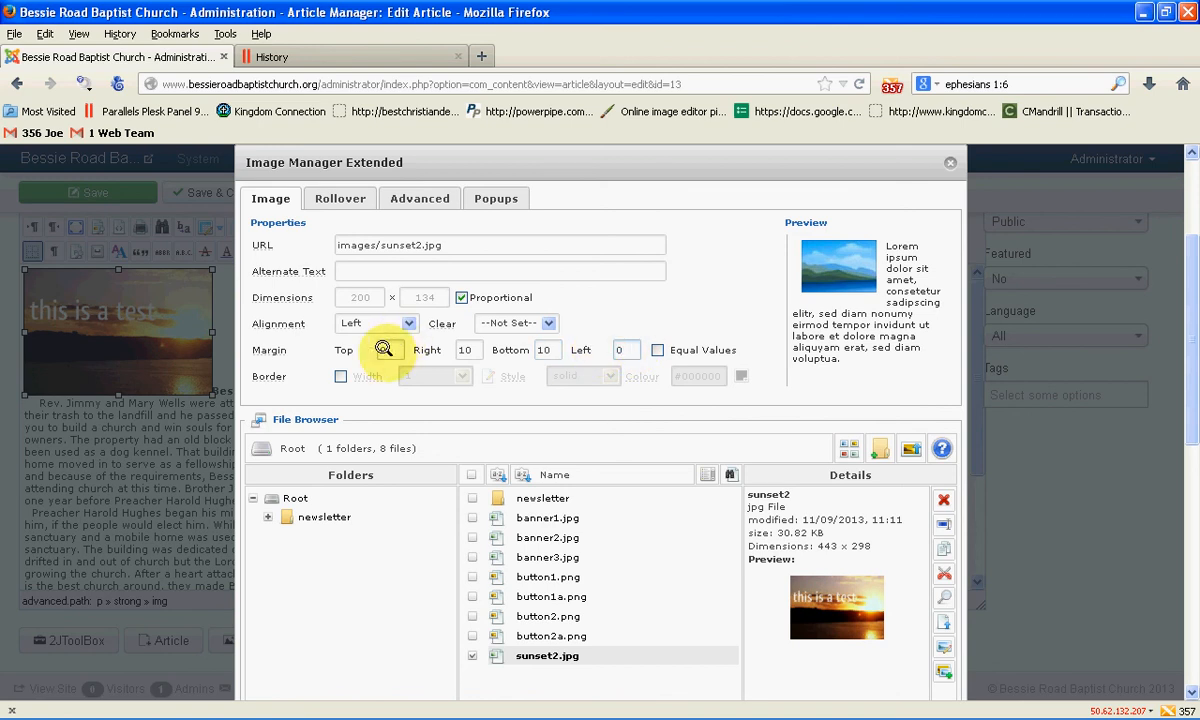
{"action": "left_click_drag", "start_coordinate": [388, 349], "coordinate": [374, 347]}
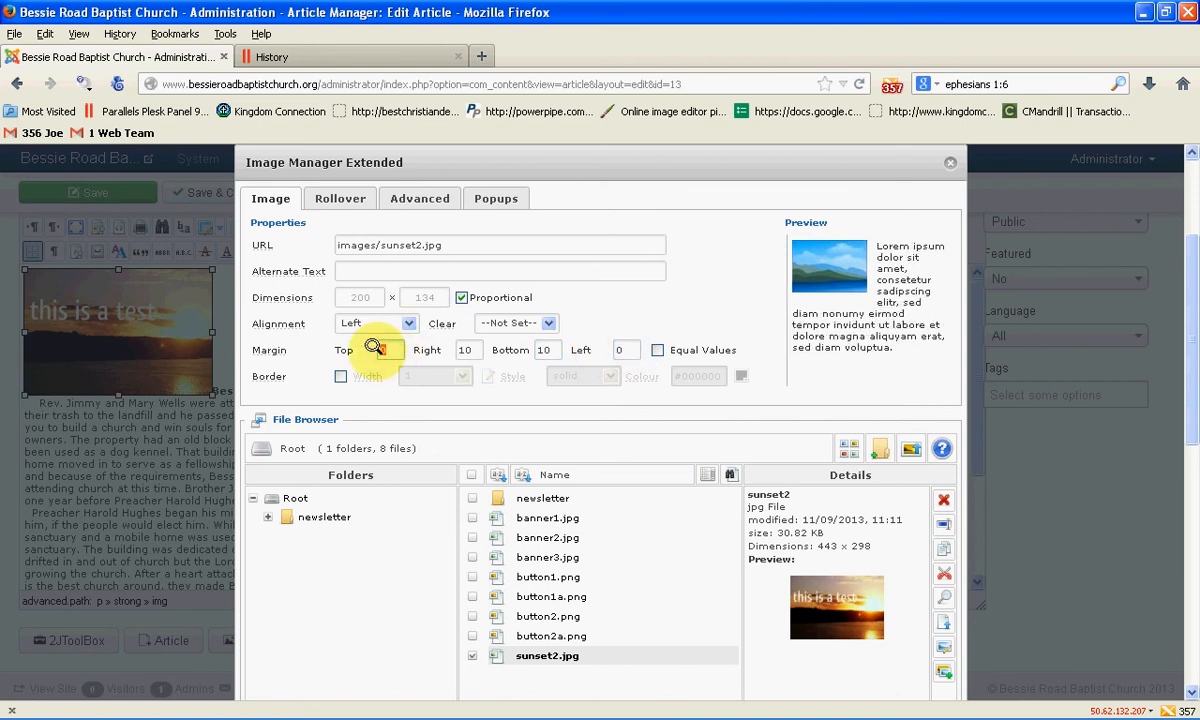
{"action": "left_click", "coordinate": [728, 309]}
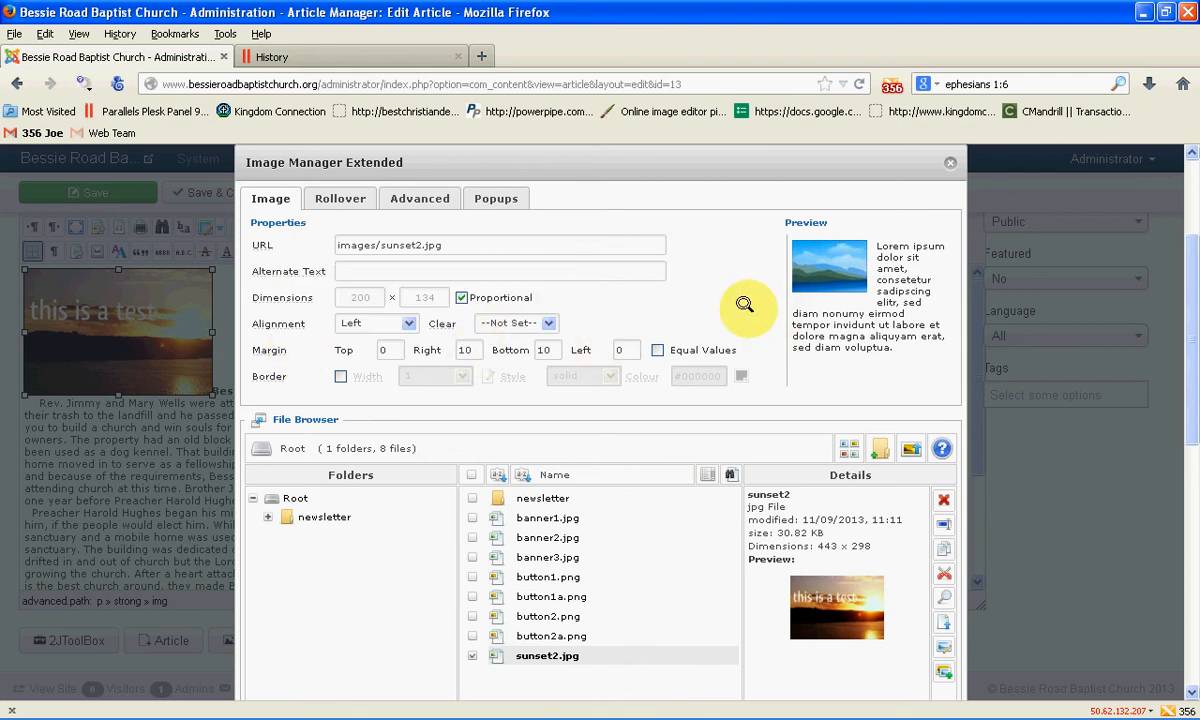
Step: Apply the alignment and margins to the sunset image, accepting the missing alternate text, and place the cursor in the article's first paragraph
{"action": "scroll", "coordinate": [744, 304], "scroll_direction": "down", "scroll_amount": 4}
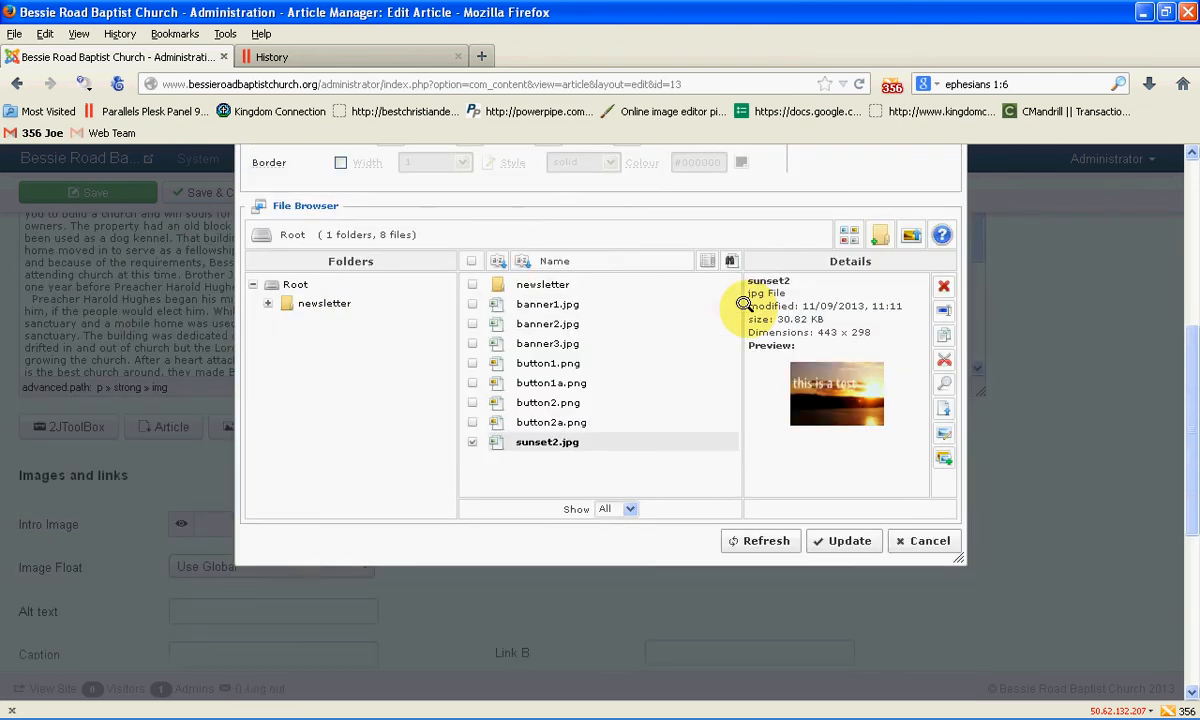
{"action": "left_click", "coordinate": [843, 540]}
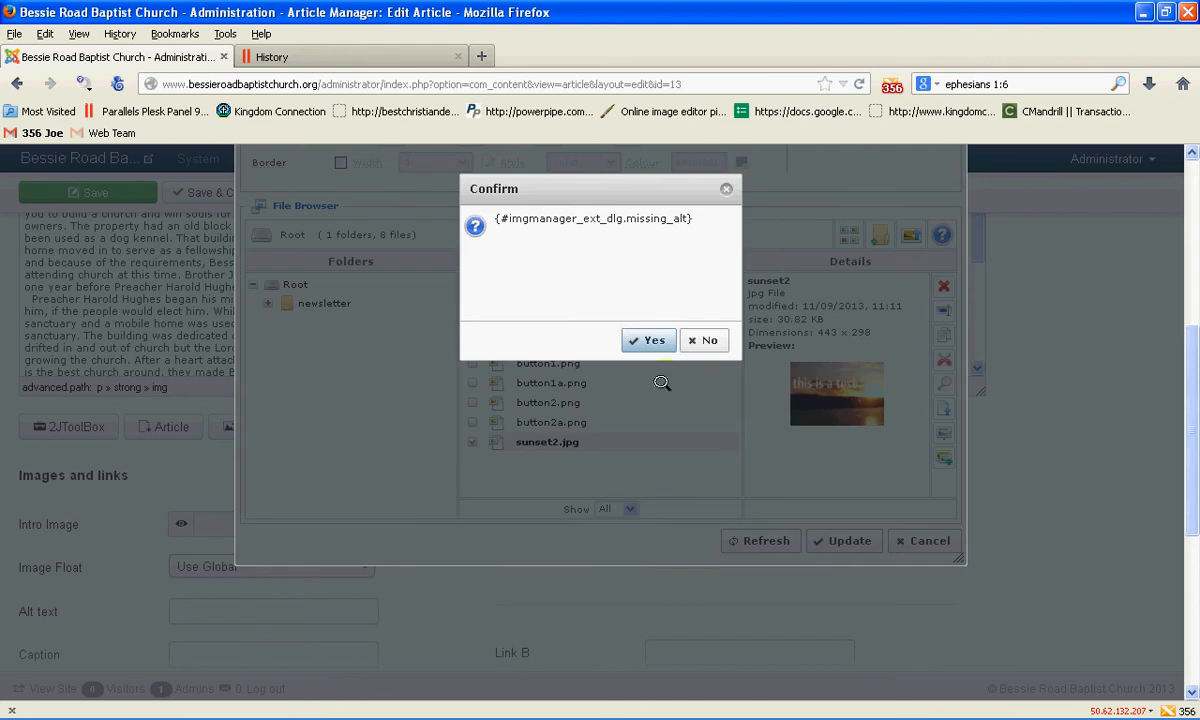
{"action": "left_click", "coordinate": [648, 340]}
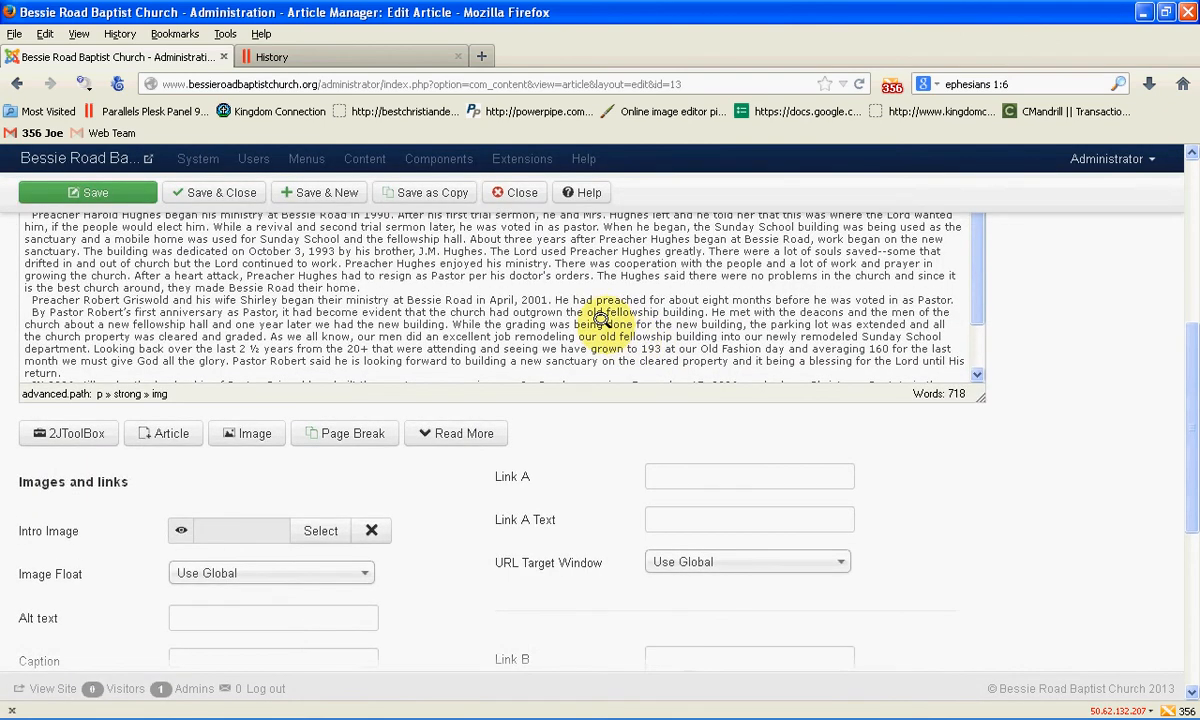
{"action": "scroll", "coordinate": [600, 318], "scroll_direction": "up", "scroll_amount": 4}
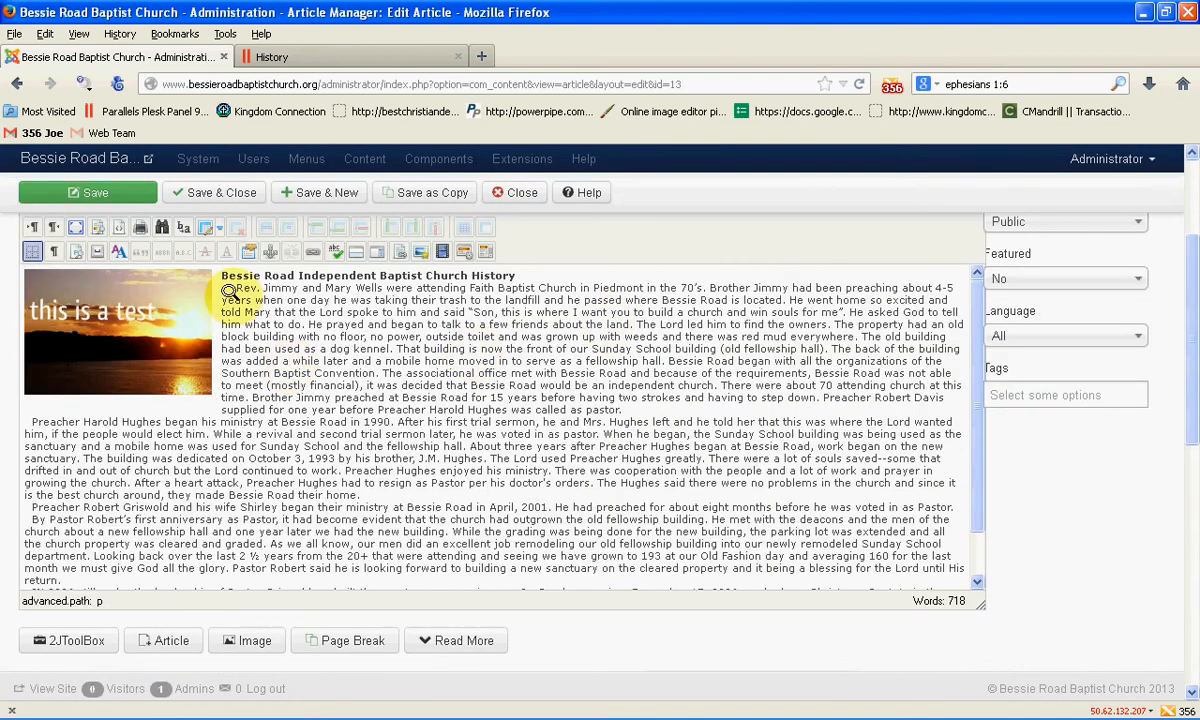
{"action": "left_click", "coordinate": [287, 361]}
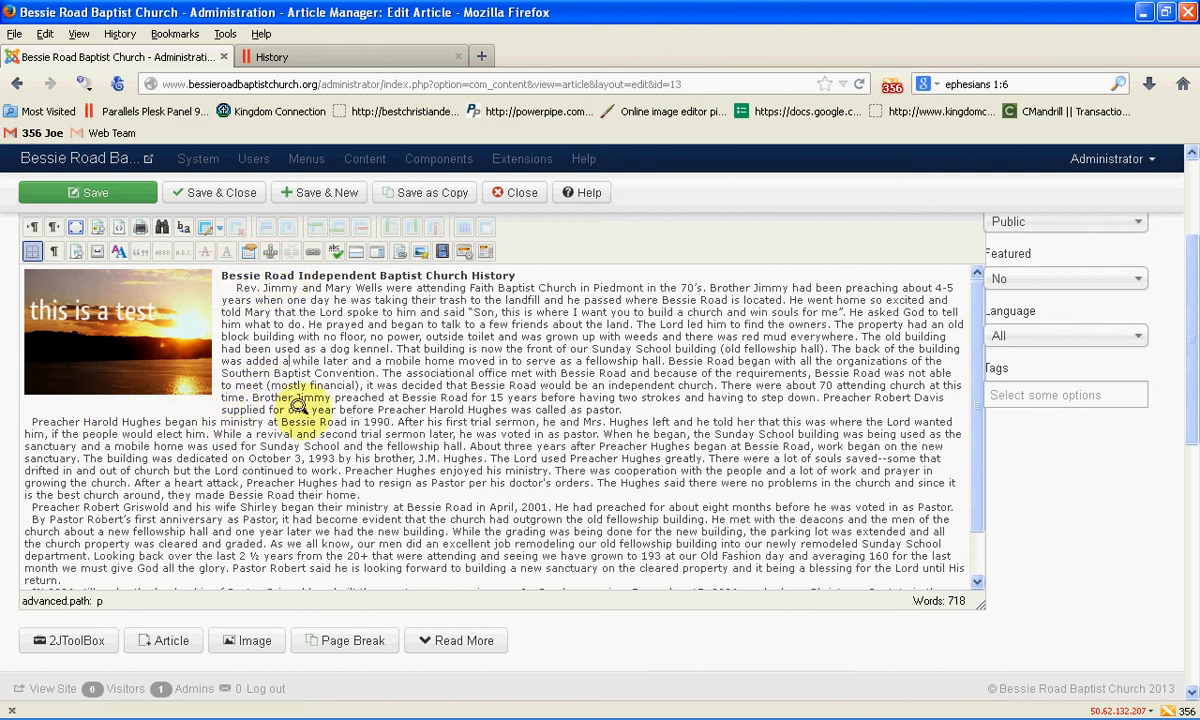
Step: Save the History article and reload the church website's public History page to check the image
{"action": "scroll", "coordinate": [420, 312], "scroll_direction": "up", "scroll_amount": 2}
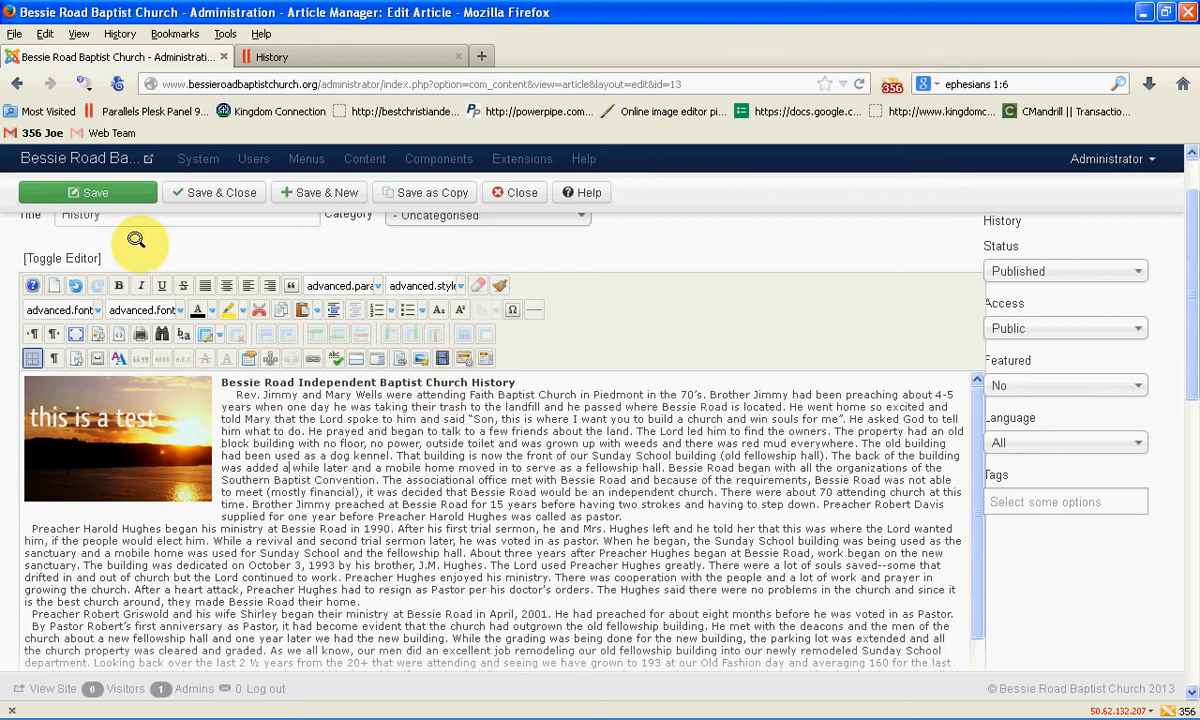
{"action": "left_click", "coordinate": [127, 186]}
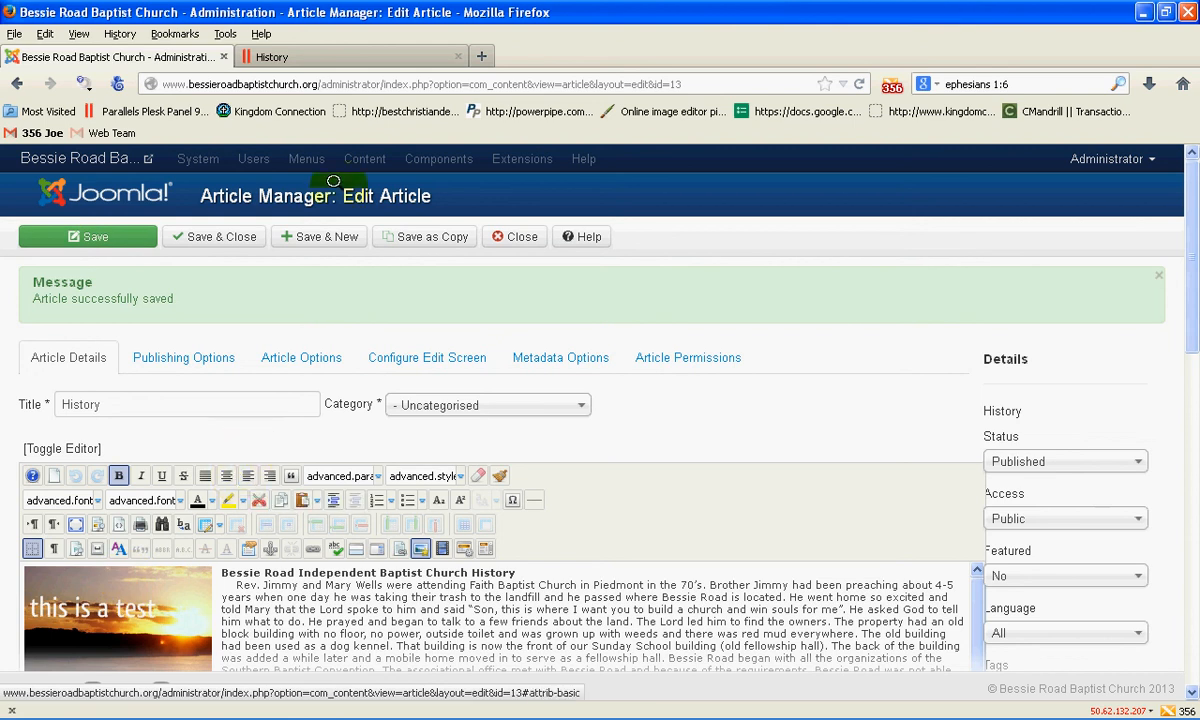
{"action": "left_click", "coordinate": [370, 57]}
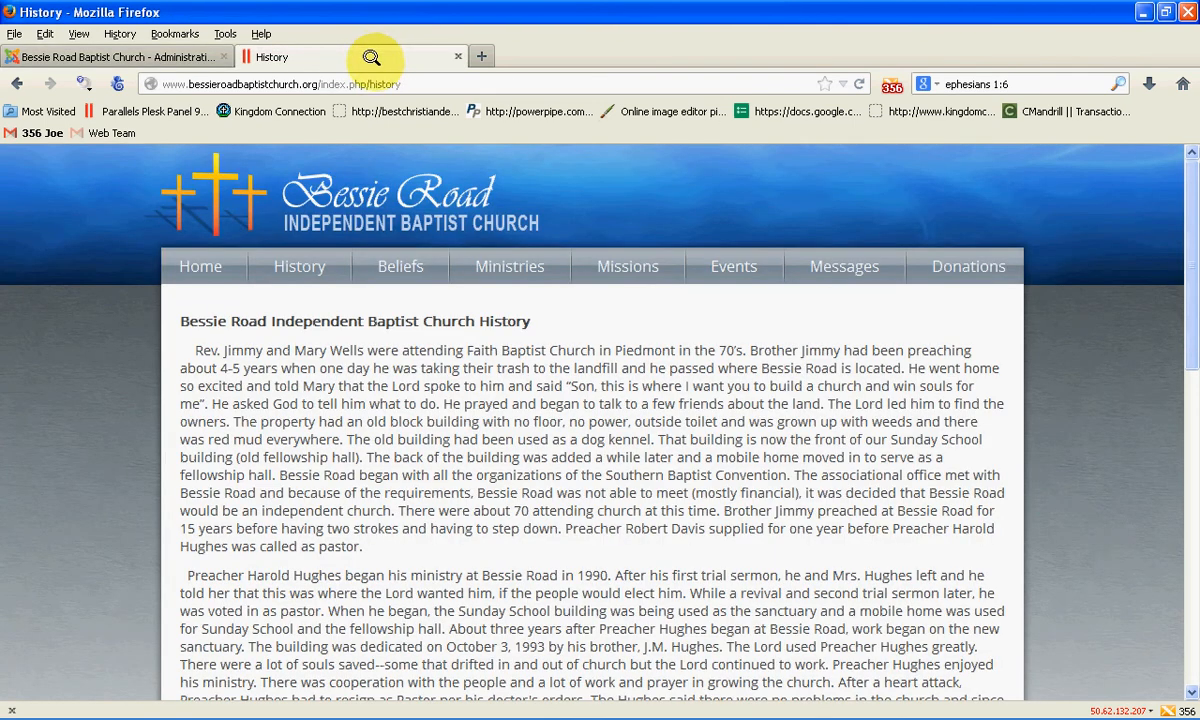
{"action": "left_click", "coordinate": [858, 83]}
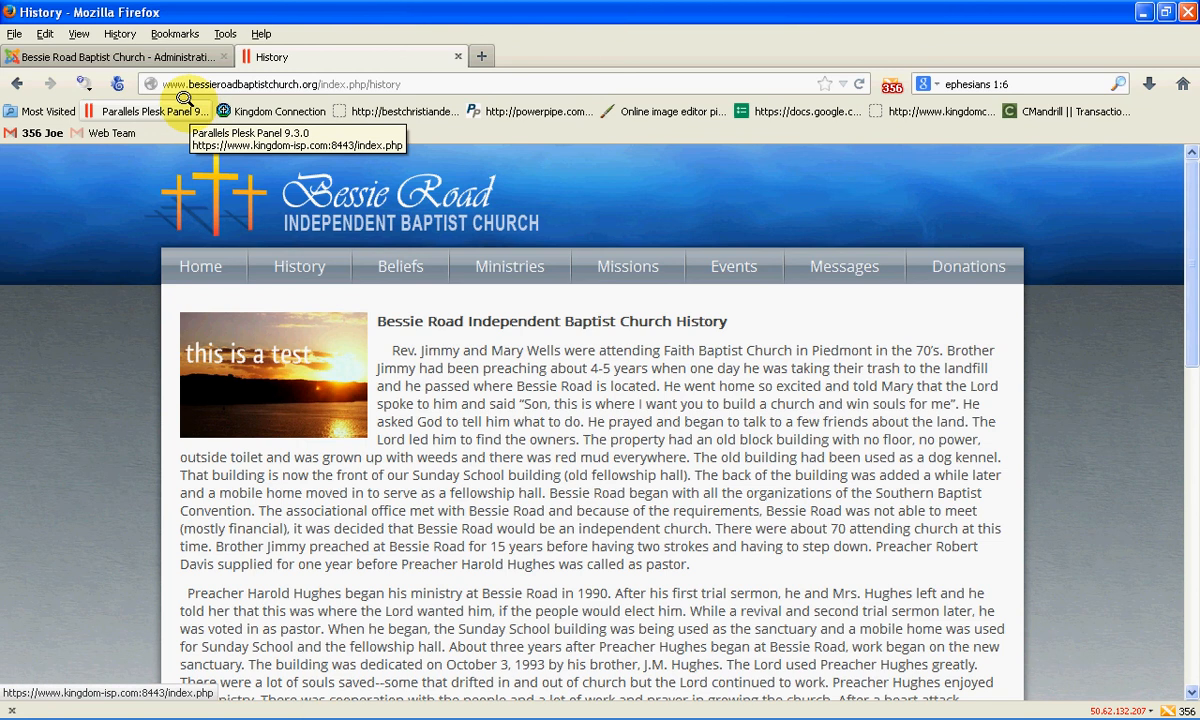
{"action": "left_click", "coordinate": [171, 58]}
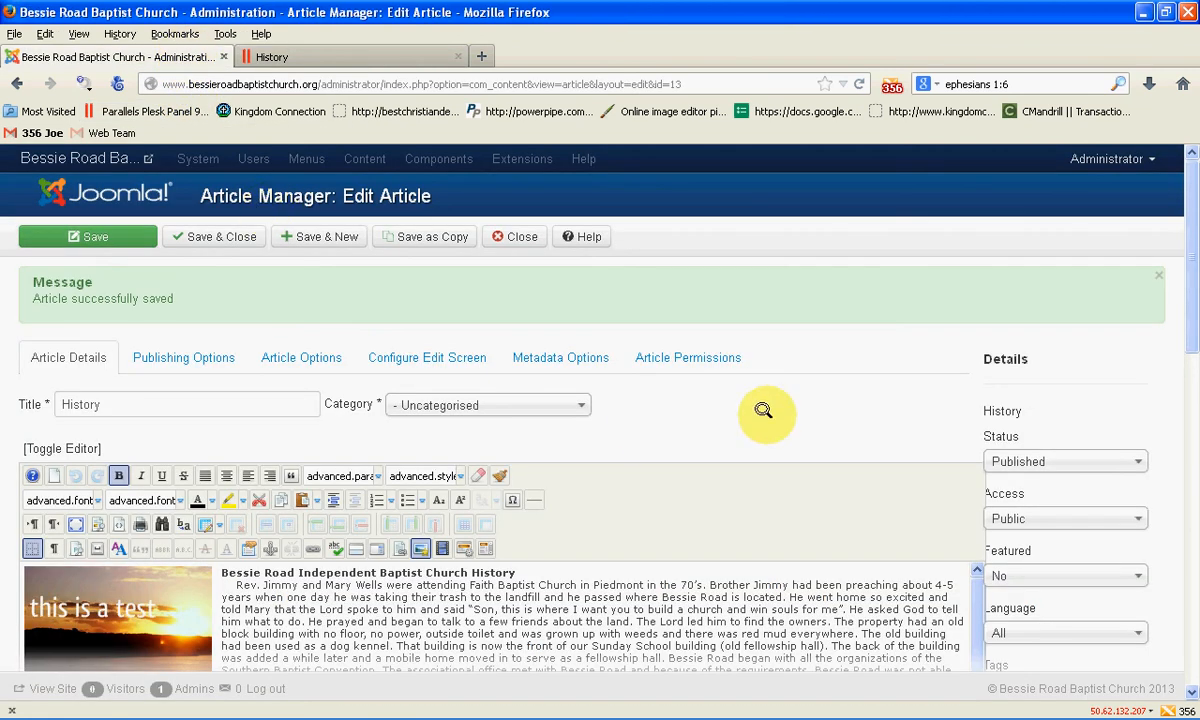
{"action": "scroll", "coordinate": [838, 335], "scroll_direction": "down", "scroll_amount": 5}
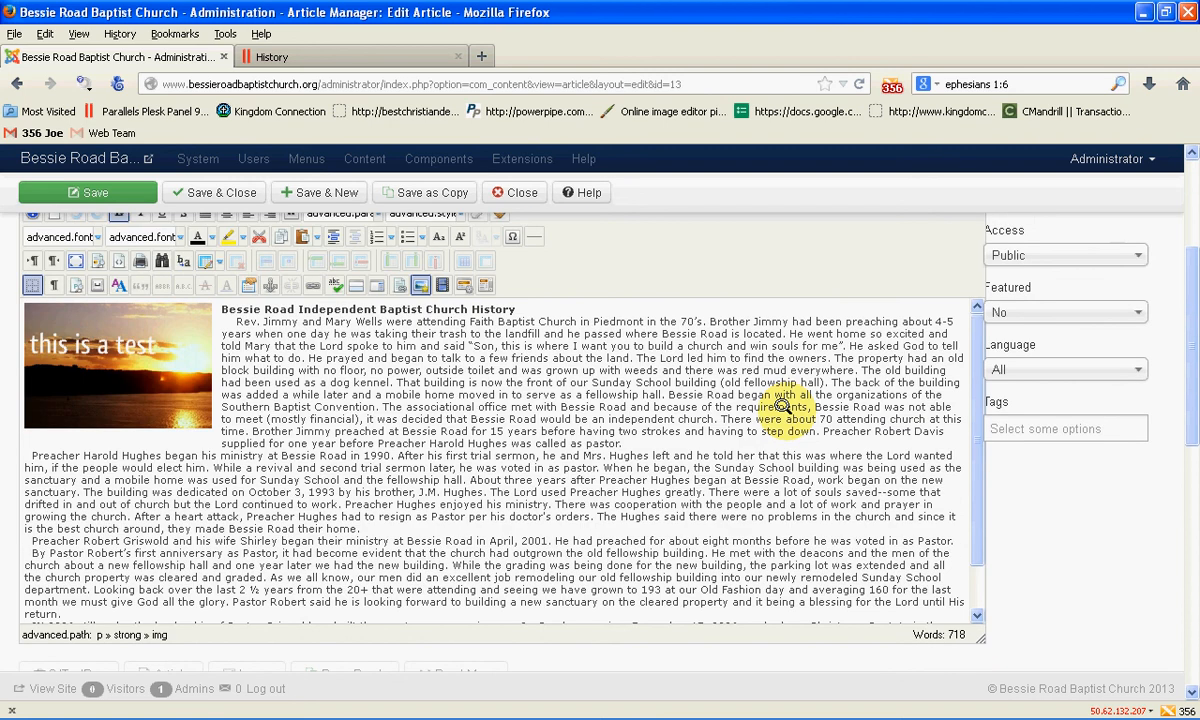
{"action": "scroll", "coordinate": [781, 405], "scroll_direction": "down", "scroll_amount": 1}
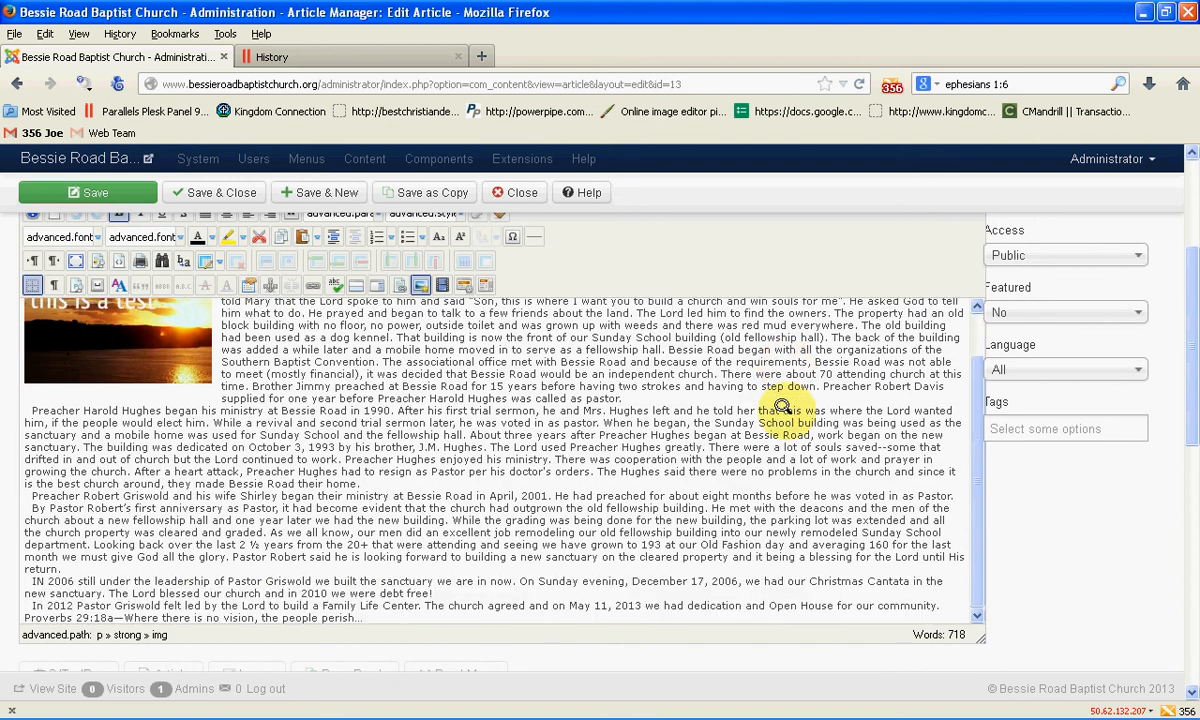
{"action": "scroll", "coordinate": [781, 405], "scroll_direction": "up", "scroll_amount": 1}
{"action": "scroll", "coordinate": [1091, 463], "scroll_direction": "down", "scroll_amount": 2}
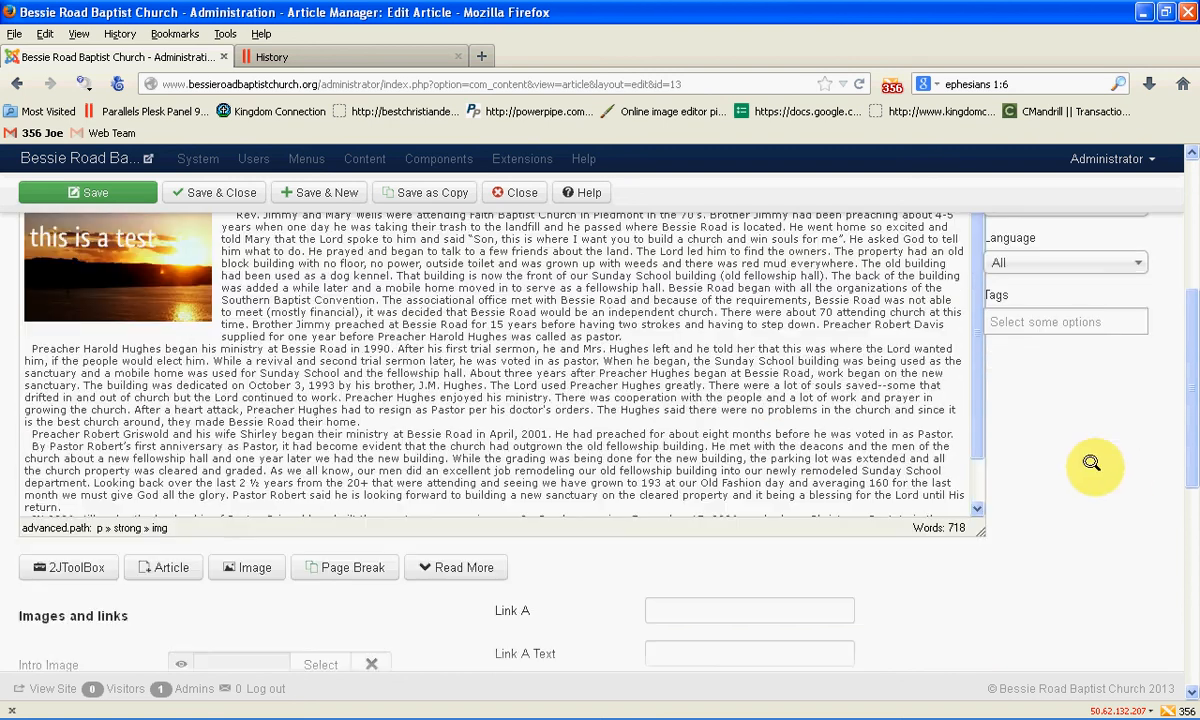
{"action": "scroll", "coordinate": [1157, 471], "scroll_direction": "down", "scroll_amount": 4}
{"action": "mouse_move", "coordinate": [903, 700]}
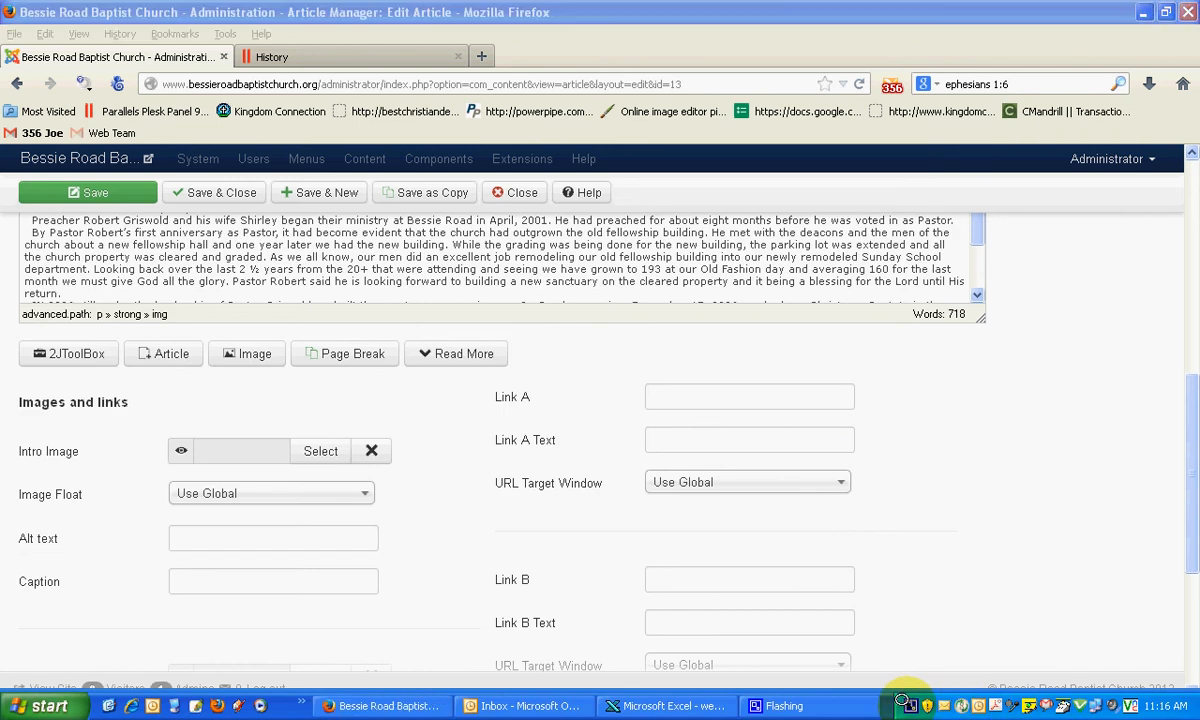